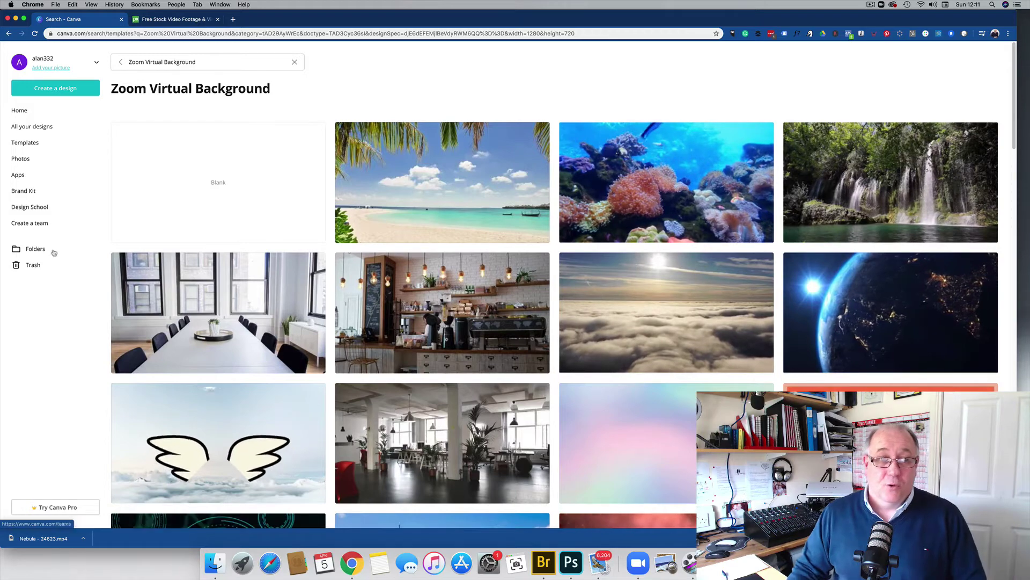
Create a blank Zoom Virtual Background design and switch to Pixabay to open its stock video library
click(220, 184)
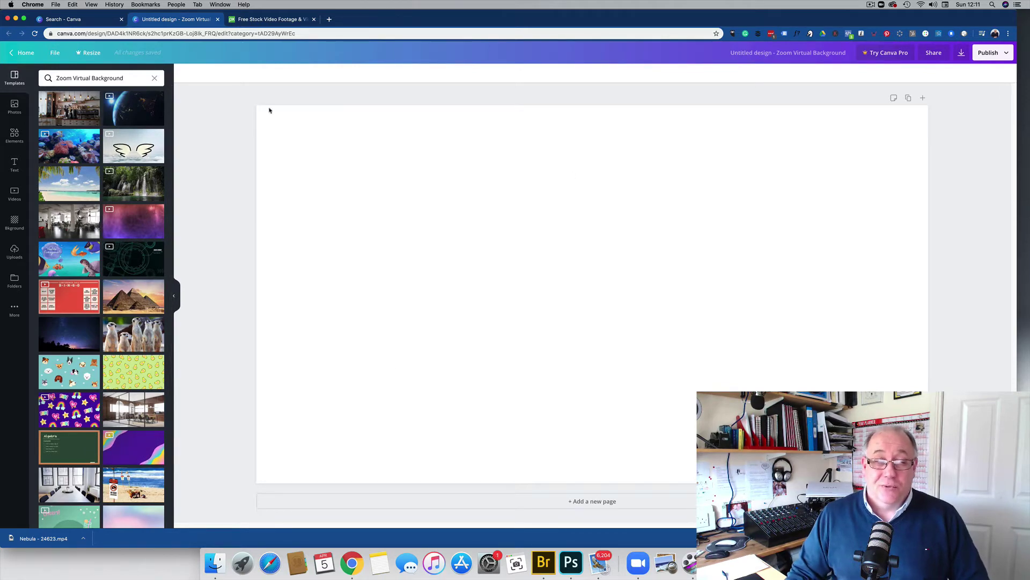
click(273, 20)
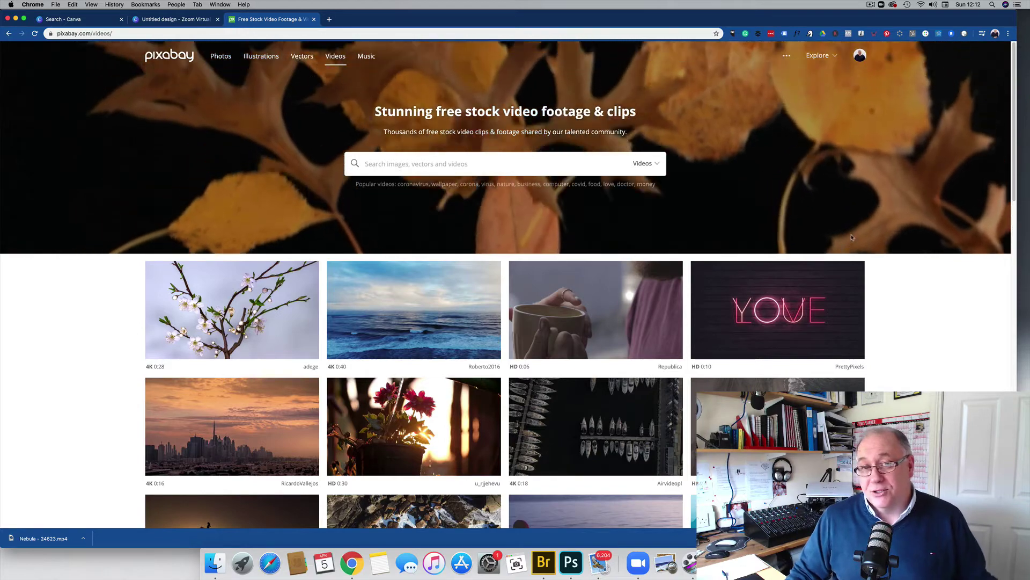
mouse_move(835, 54)
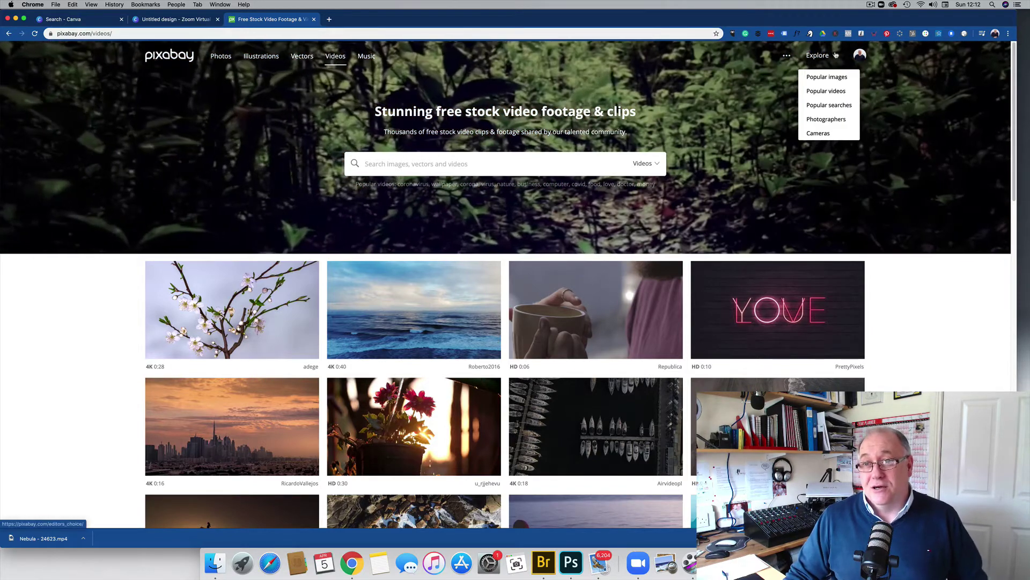
click(827, 56)
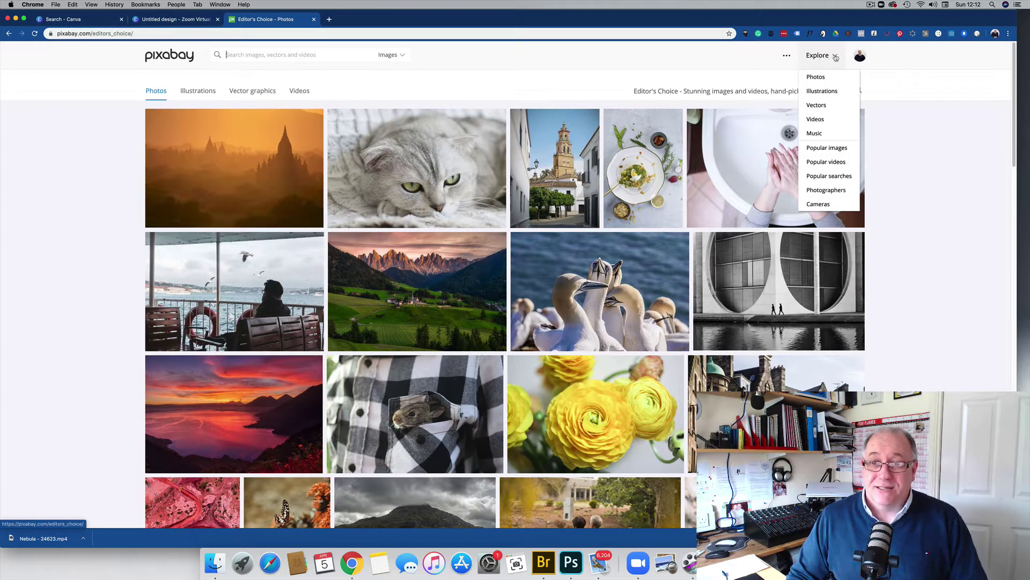
click(823, 121)
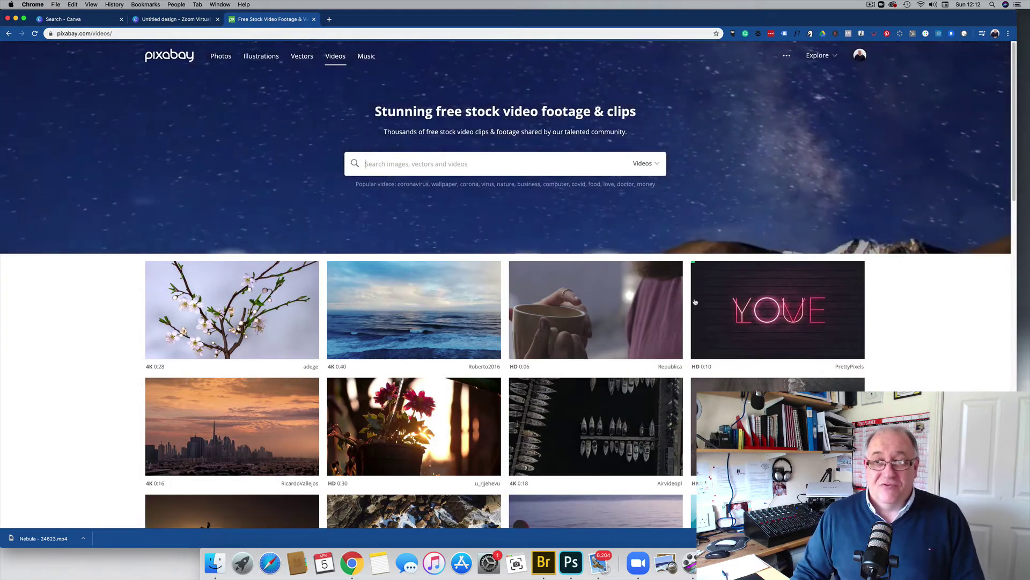
Browse the stock videos and open the dark Plexus Network Glowing clip with orange light particles
scroll(671, 279, down, 7)
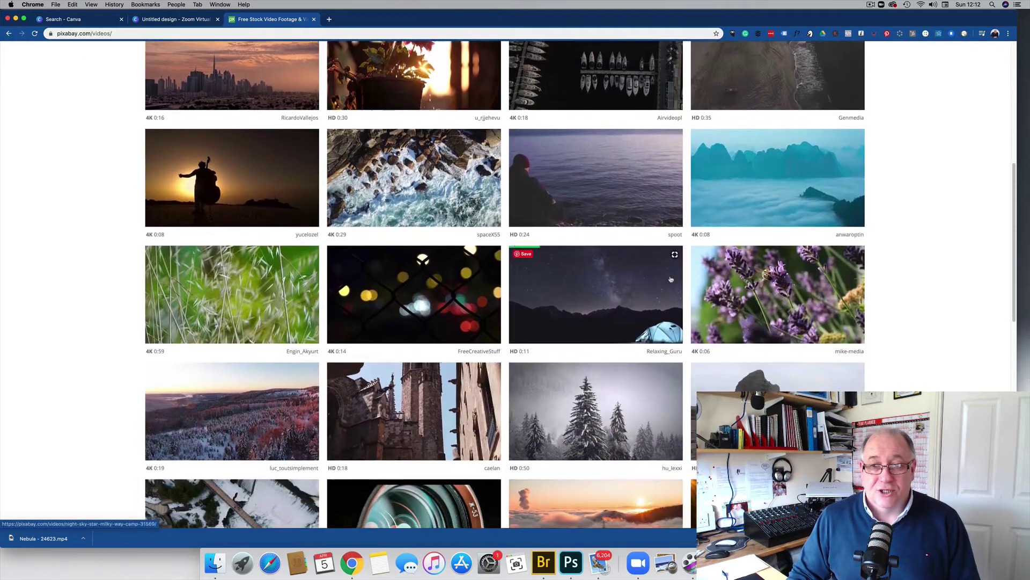
scroll(671, 279, down, 3)
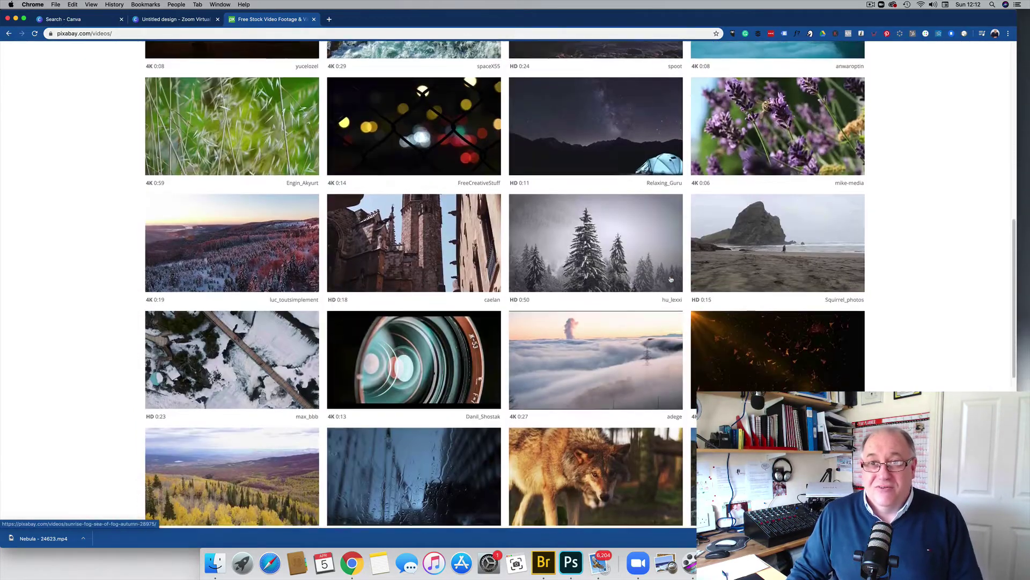
scroll(670, 279, down, 3)
scroll(671, 279, up, 4)
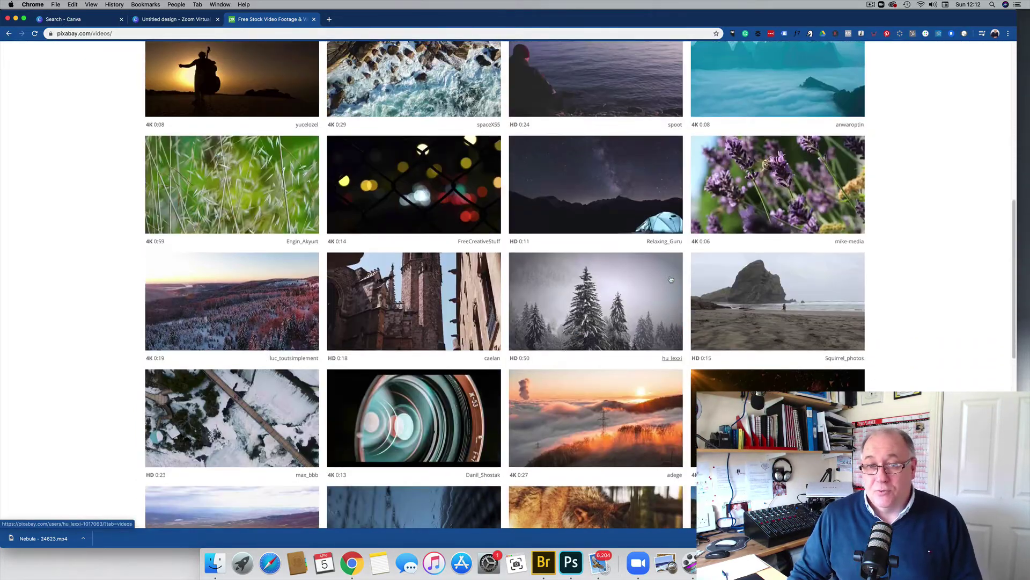
scroll(671, 279, up, 2)
scroll(750, 379, down, 2)
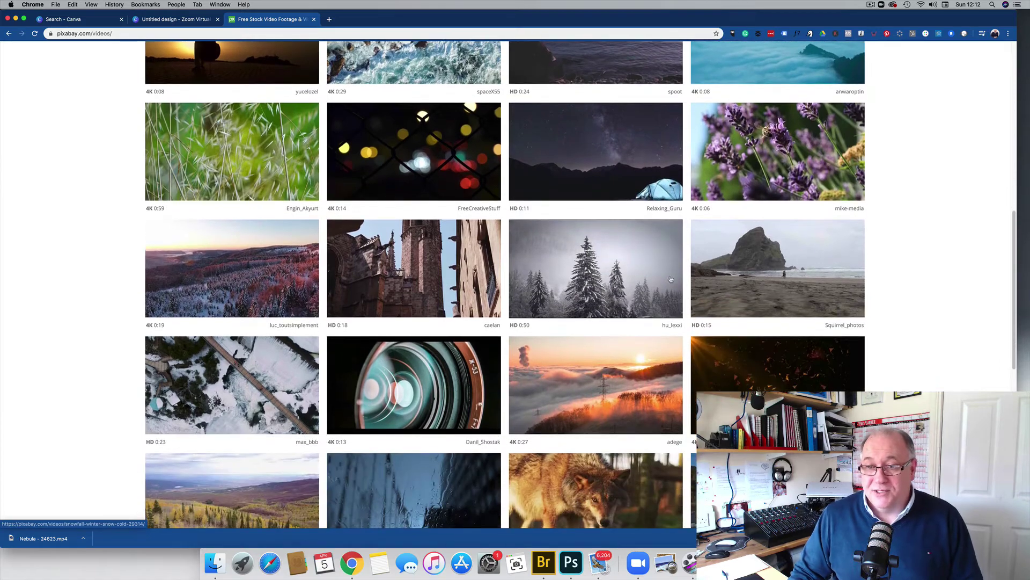
click(750, 379)
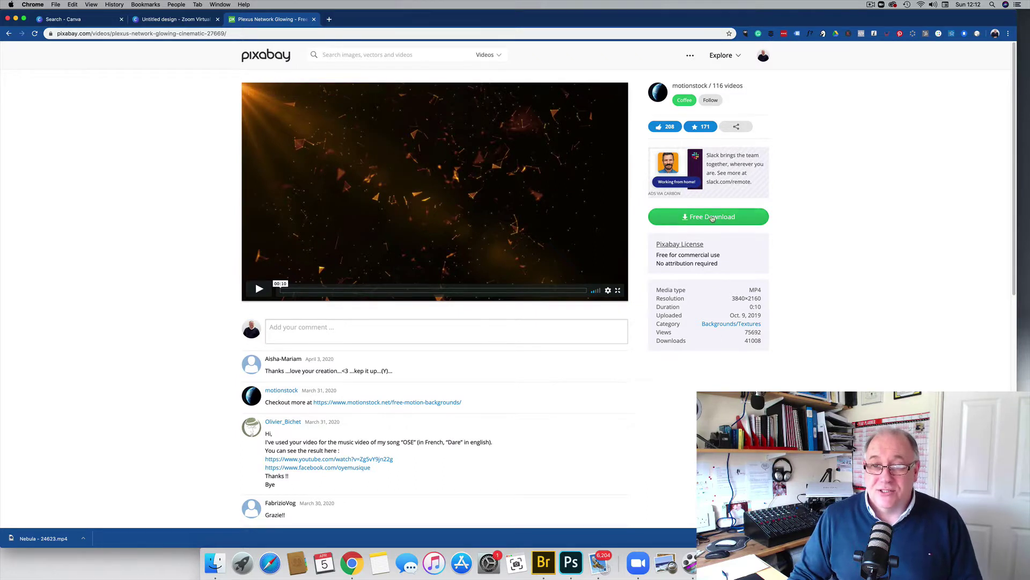
Download the Plexus clip as a 1280×720 MP4
click(712, 217)
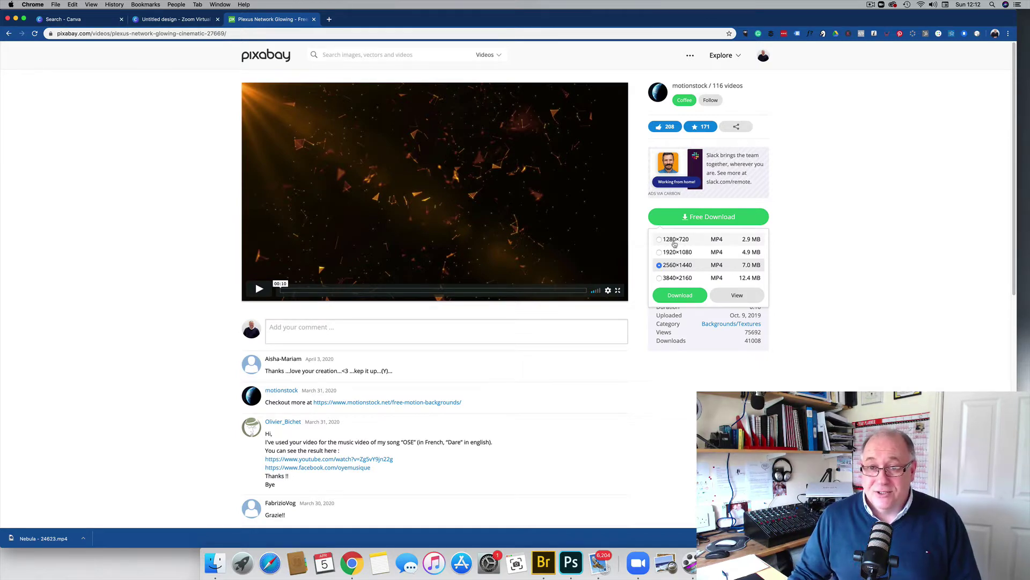
click(659, 240)
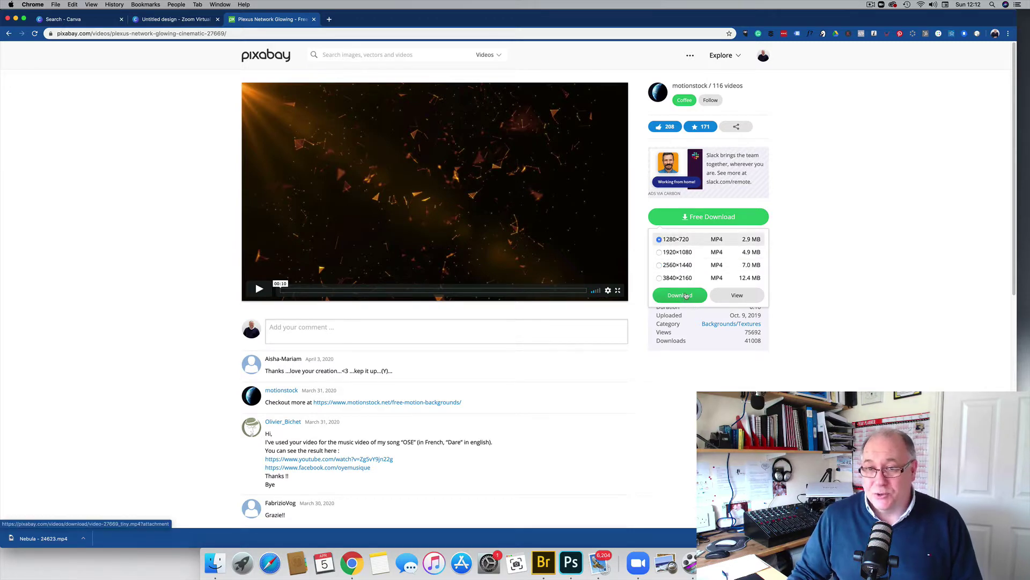
click(681, 295)
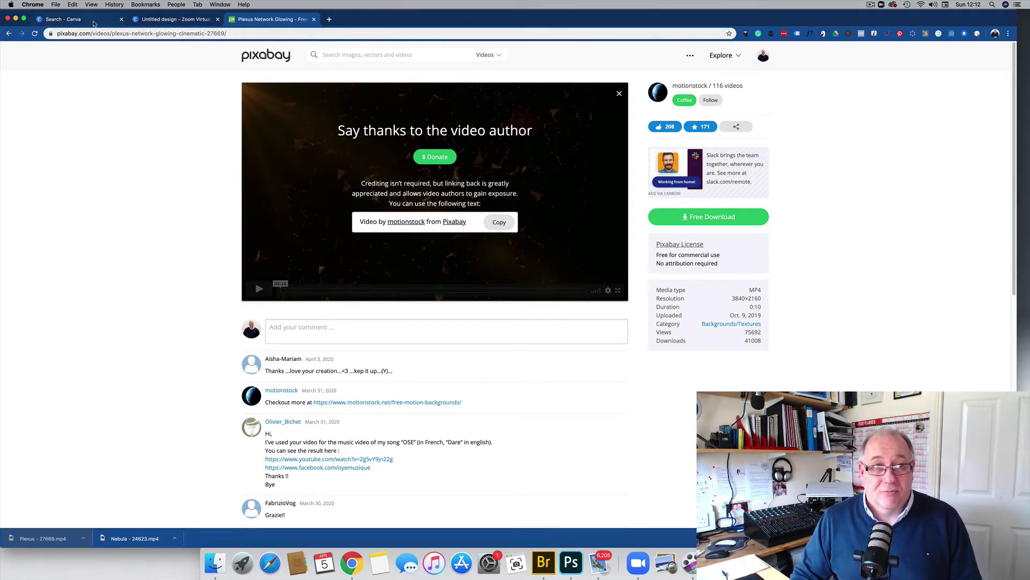
Return to the blank Canva design, upload the downloaded Plexus - 27669.mp4 video and place it as the full-page background
click(94, 22)
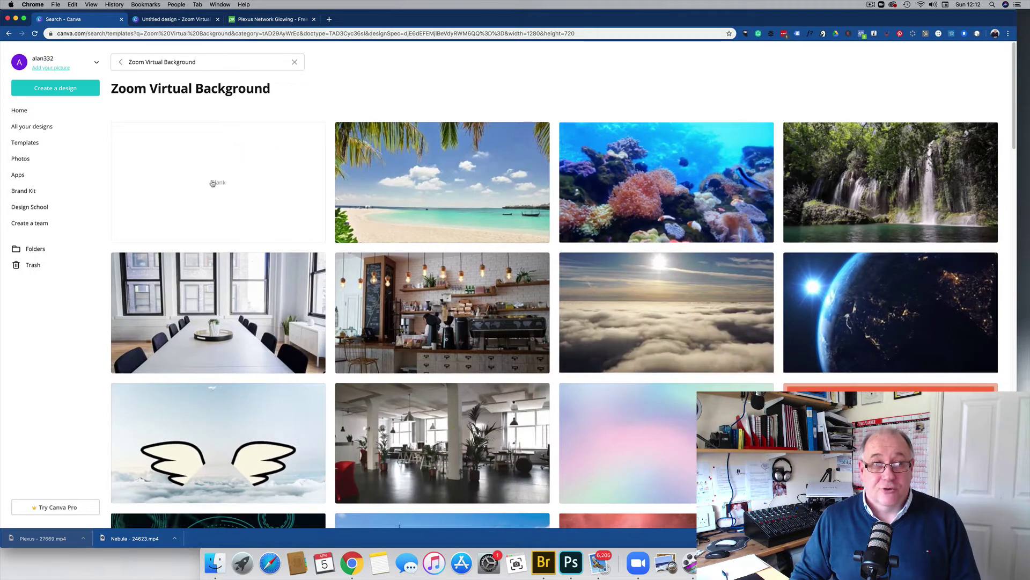
click(177, 20)
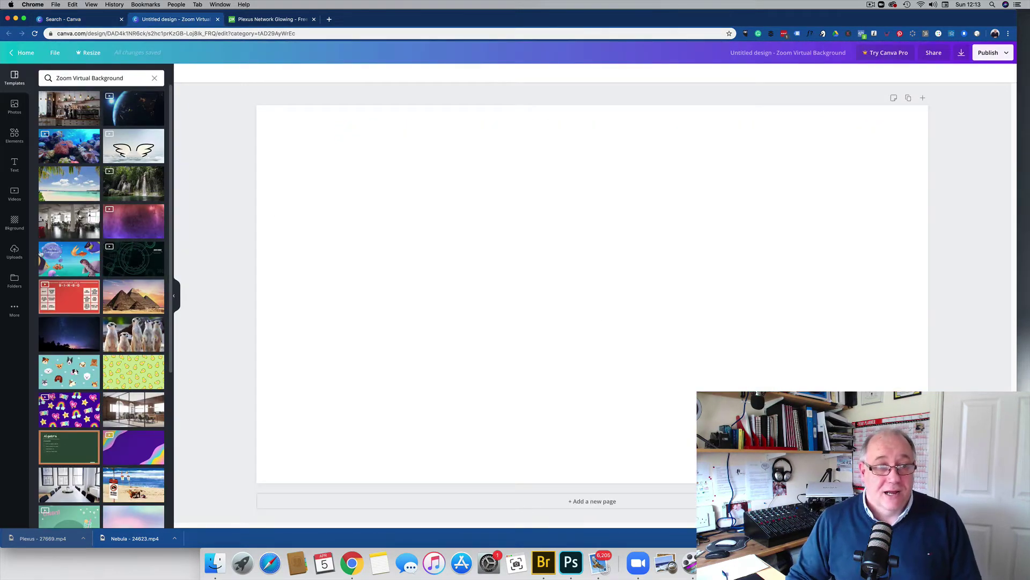
click(14, 252)
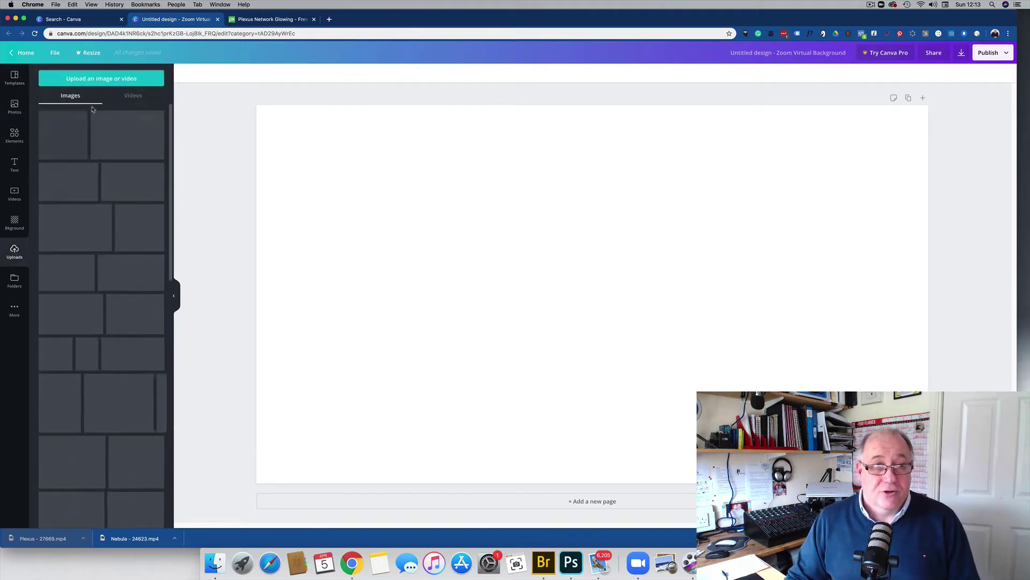
click(96, 79)
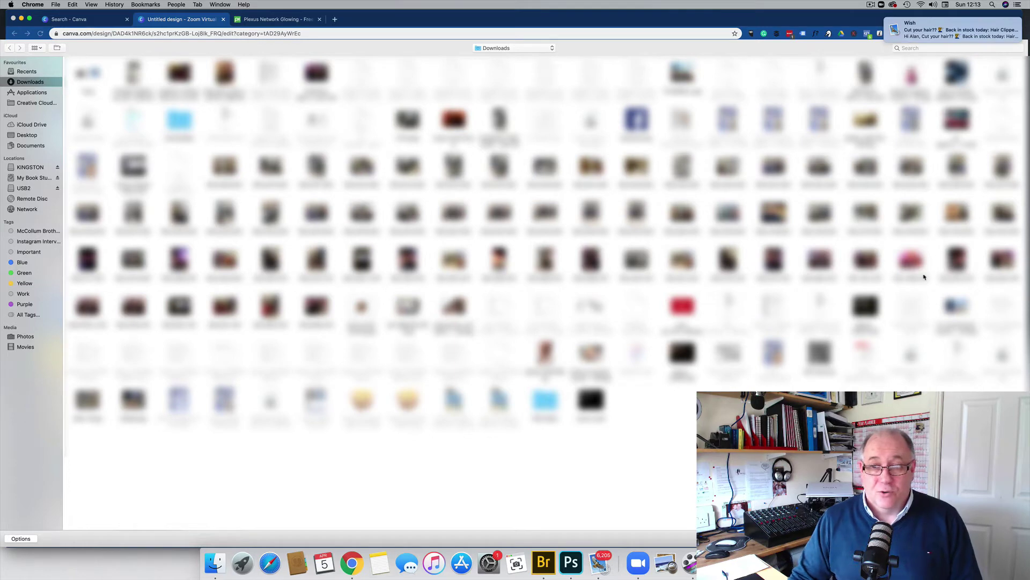
click(687, 357)
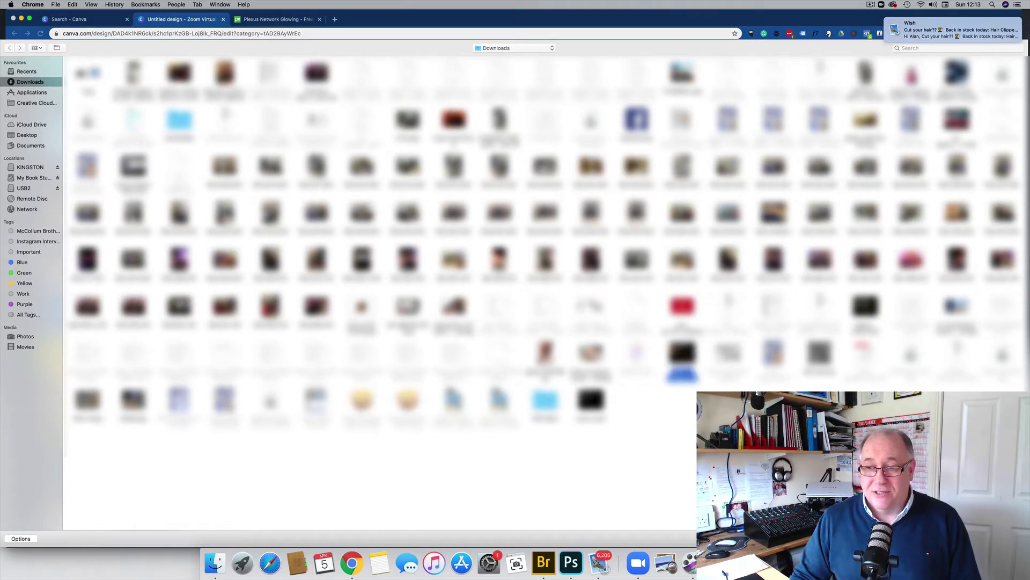
key(Return)
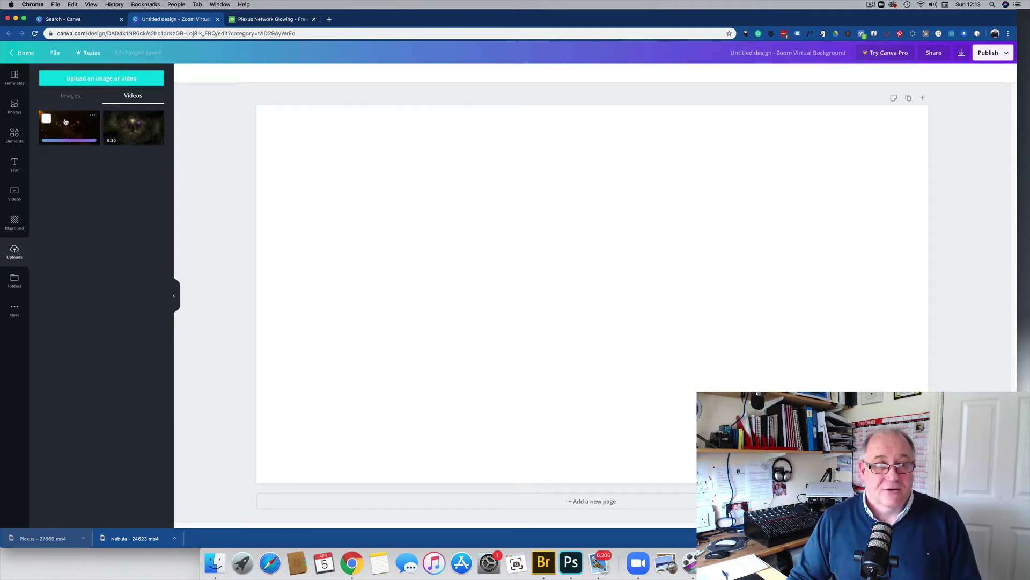
drag(63, 121, 329, 143)
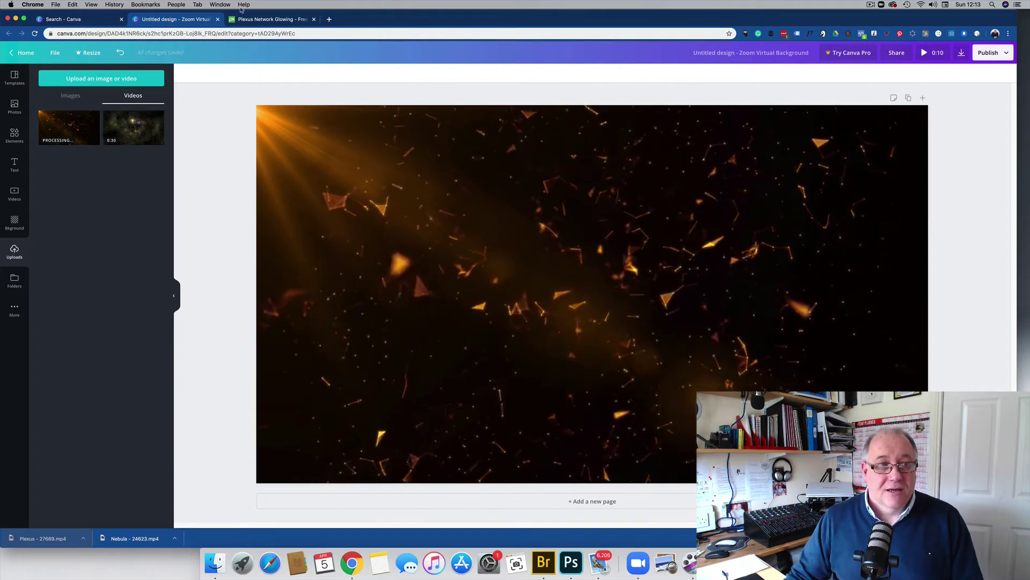
click(71, 96)
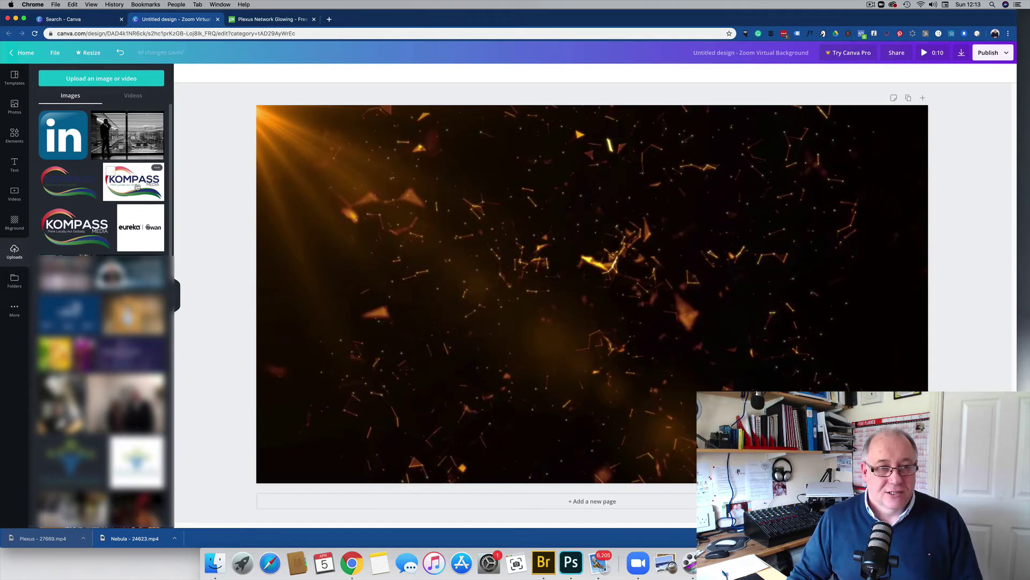
click(112, 173)
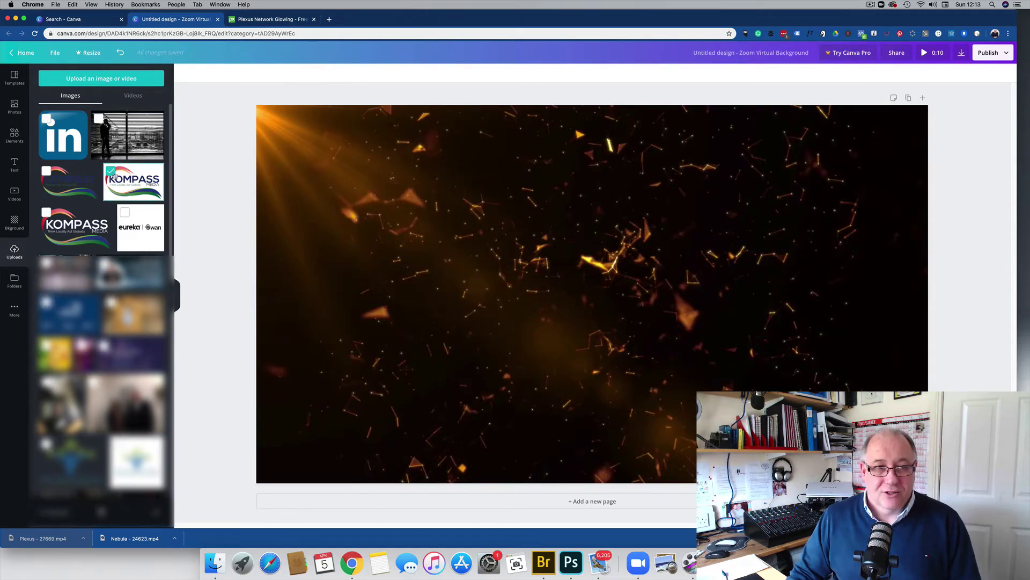
drag(127, 182, 375, 180)
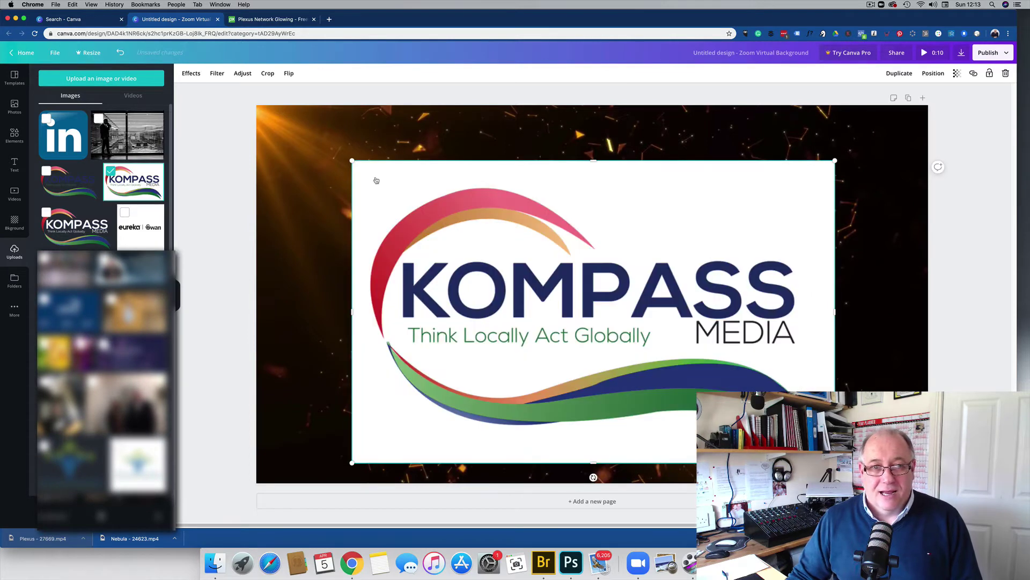
key(Delete)
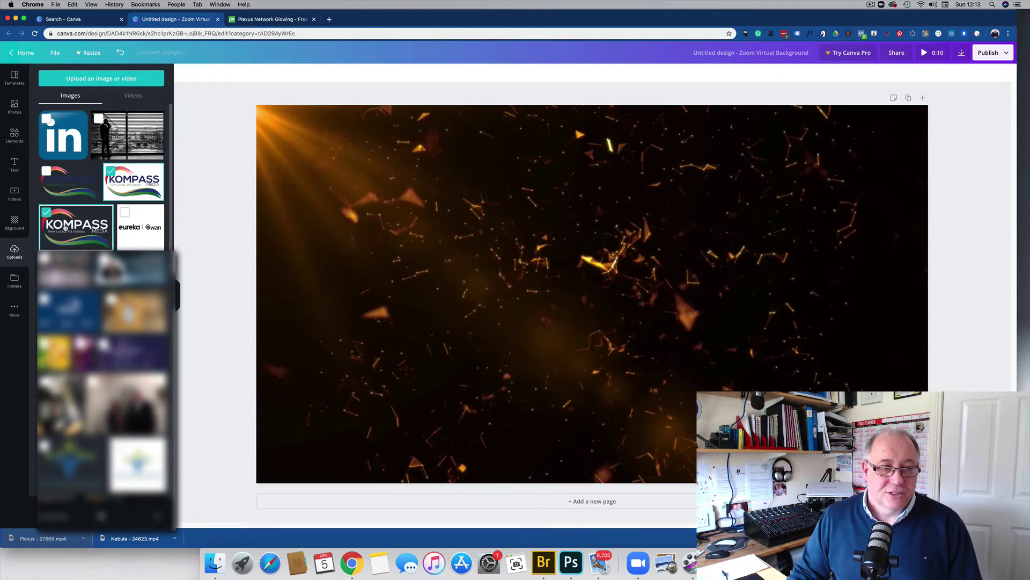
Add the white-lettered Kompass Media logo at small size in the page's upper-left corner and a small LinkedIn icon beneath it
drag(62, 228, 760, 376)
drag(775, 425, 259, 136)
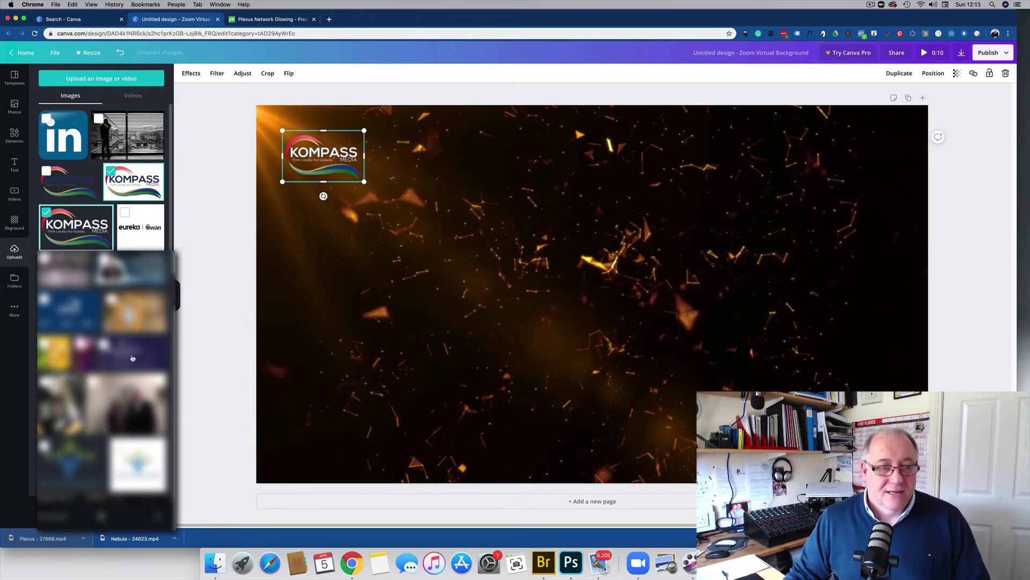
scroll(132, 358, down, 10)
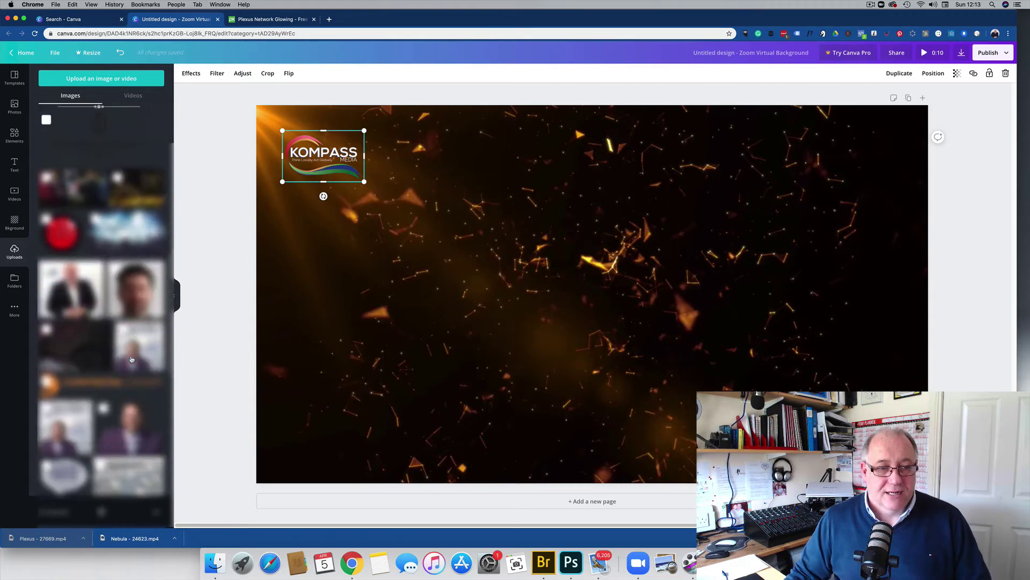
scroll(132, 359, down, 3)
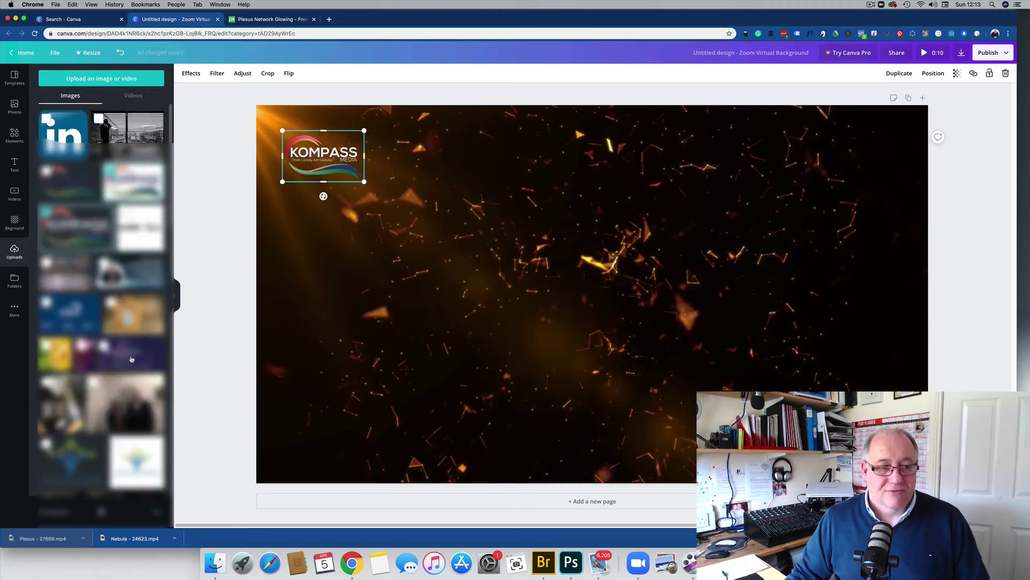
click(63, 139)
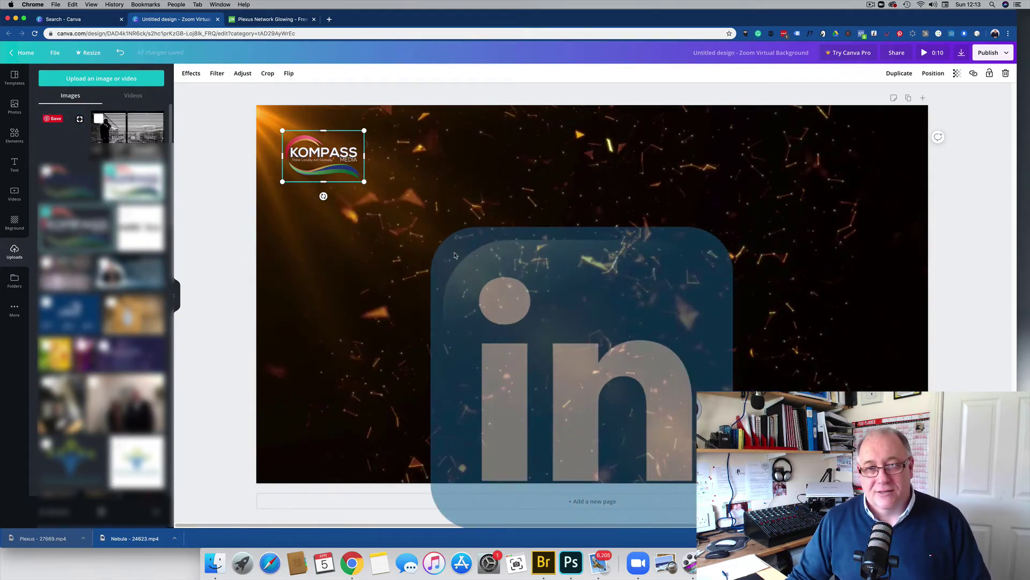
drag(436, 230, 304, 212)
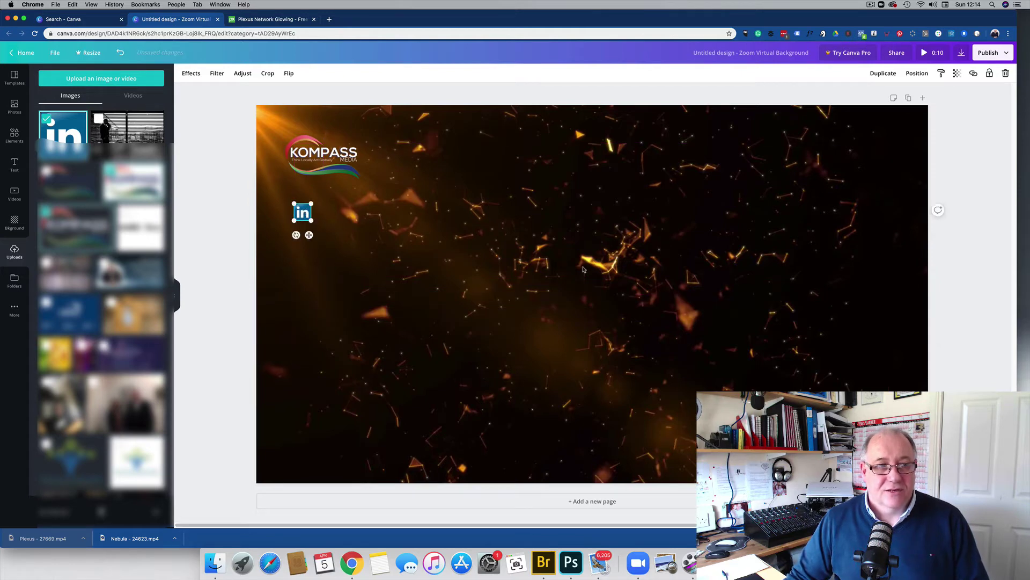
Add the "cold, smooth & tasty." font combination to the page and shrink it from its upper-left corner
click(14, 164)
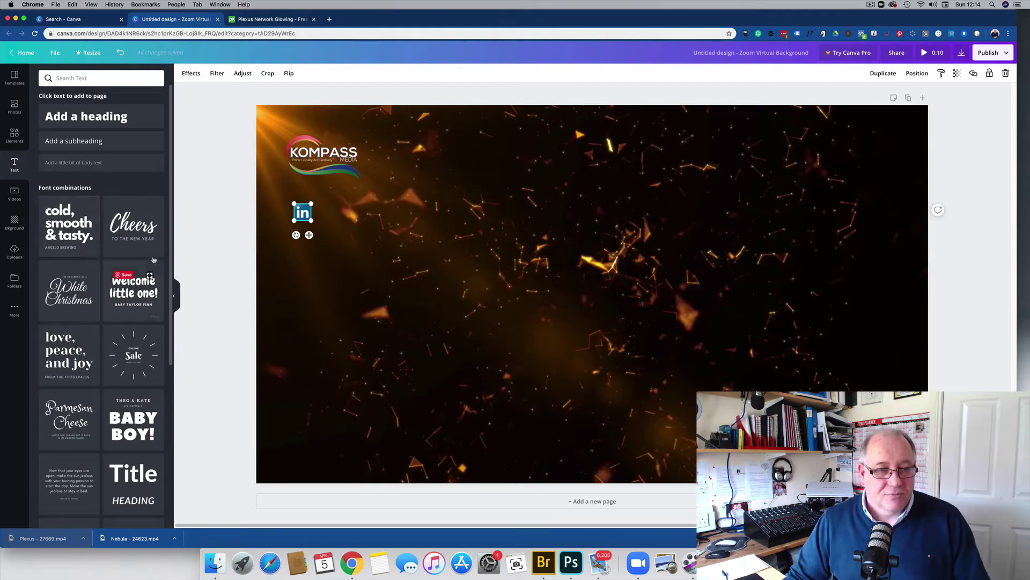
click(72, 220)
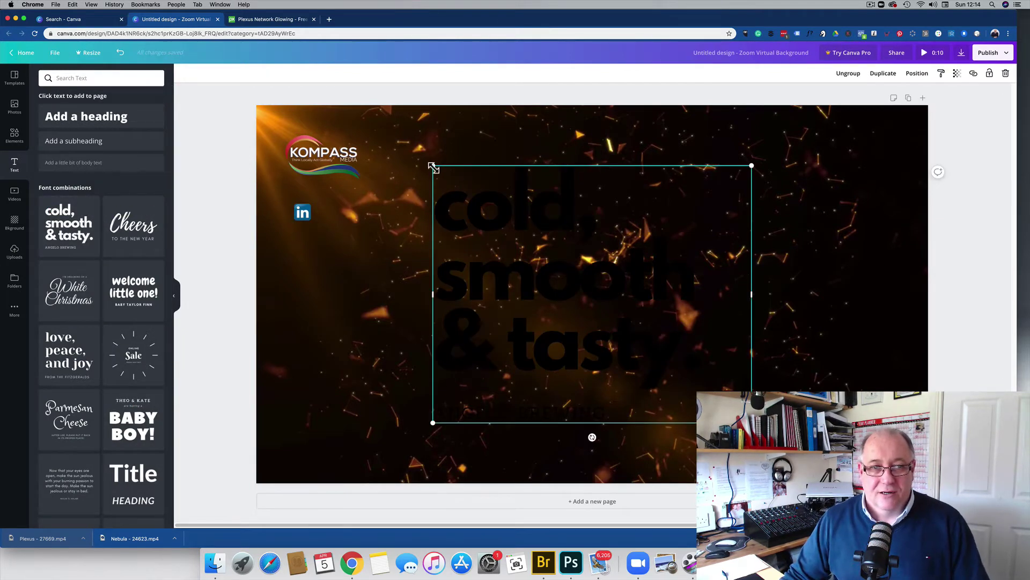
drag(433, 166, 723, 356)
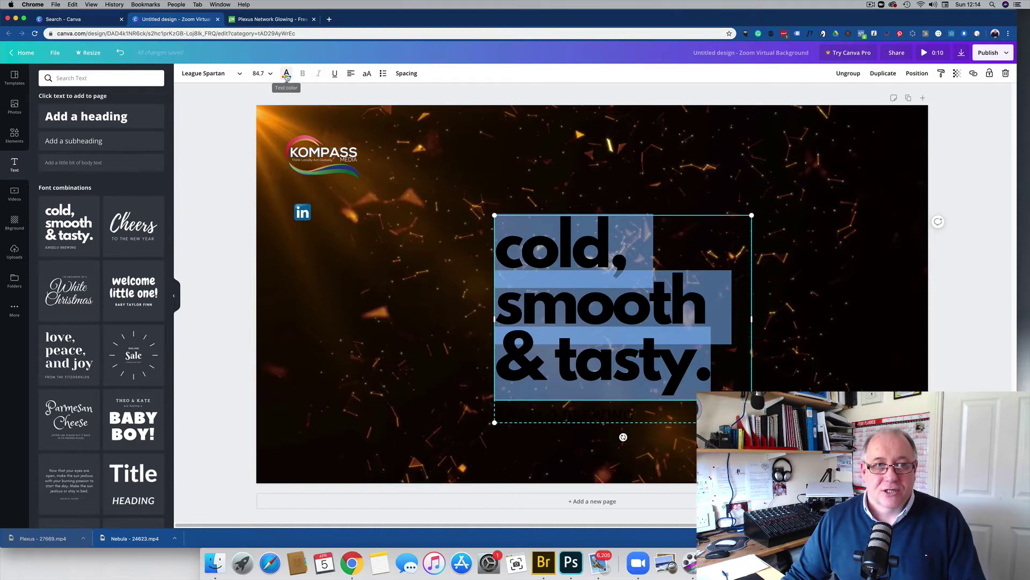
Set the "cold, smooth & tasty." headline's text color to white and its font to ABeeZee
click(287, 75)
click(69, 155)
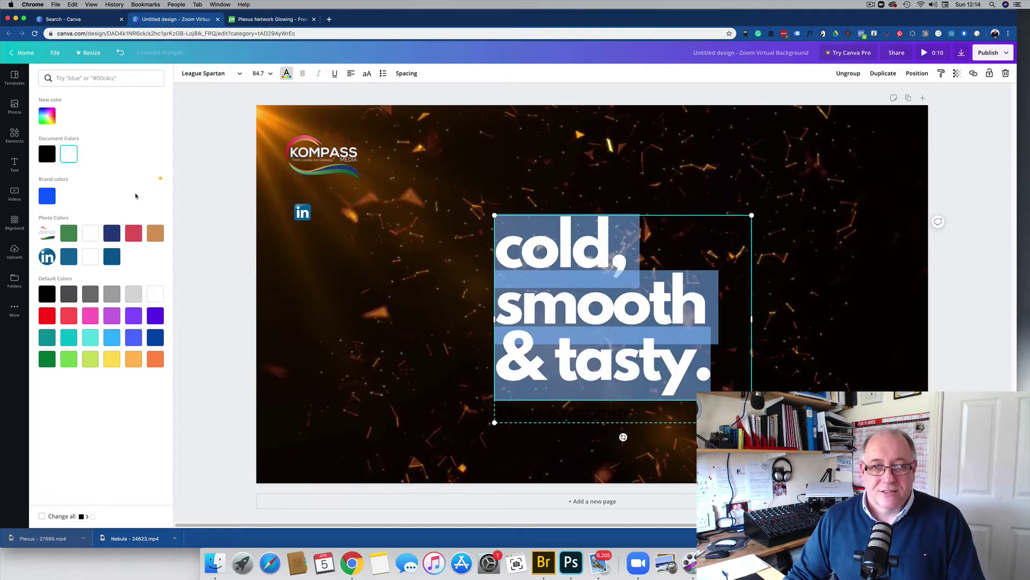
click(239, 73)
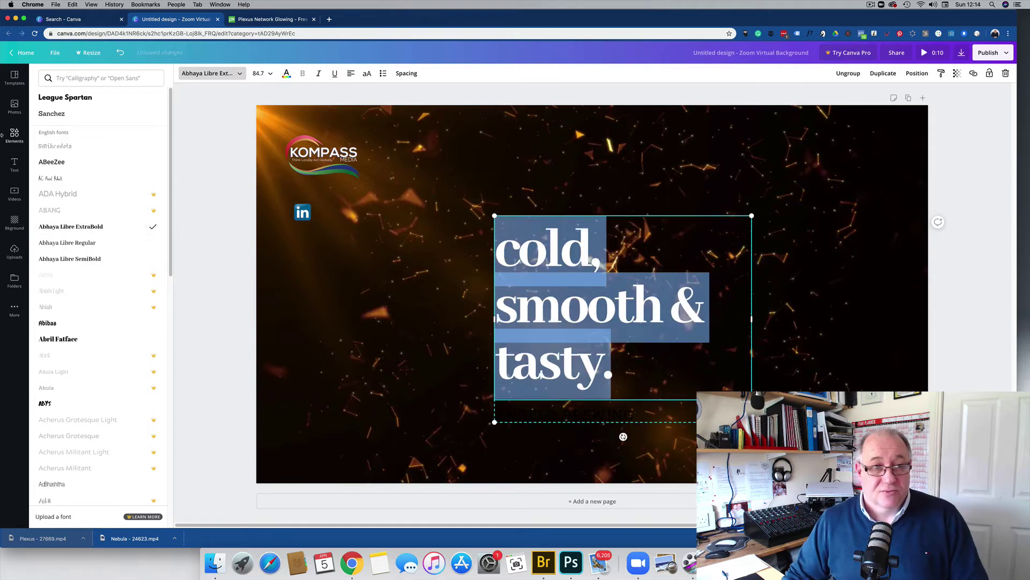
click(52, 162)
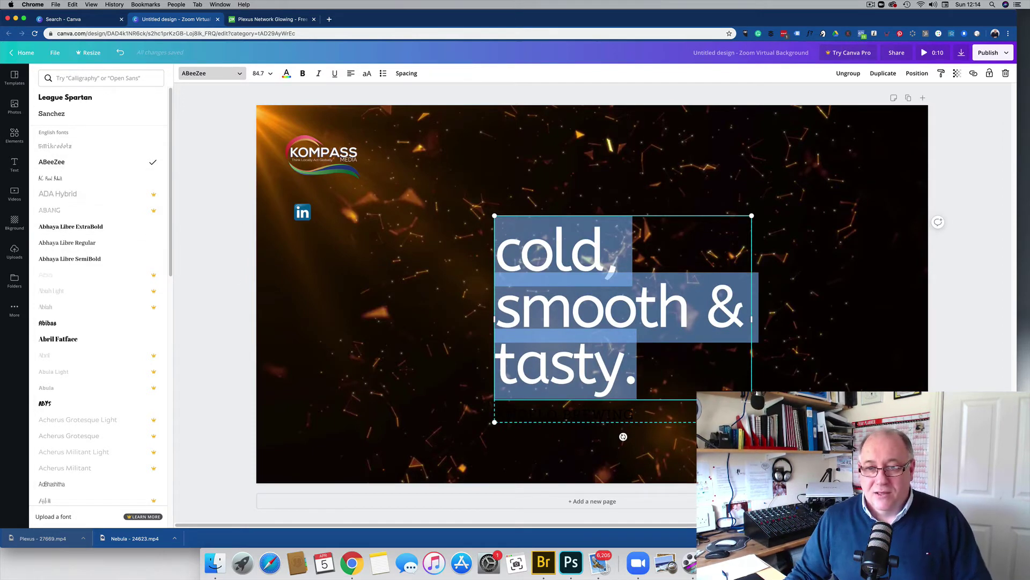
Replace the "cold, smooth & tasty." headline with the presenter's full name followed by "Kompass Media." on a new line
drag(625, 367, 498, 257)
text(Alan)
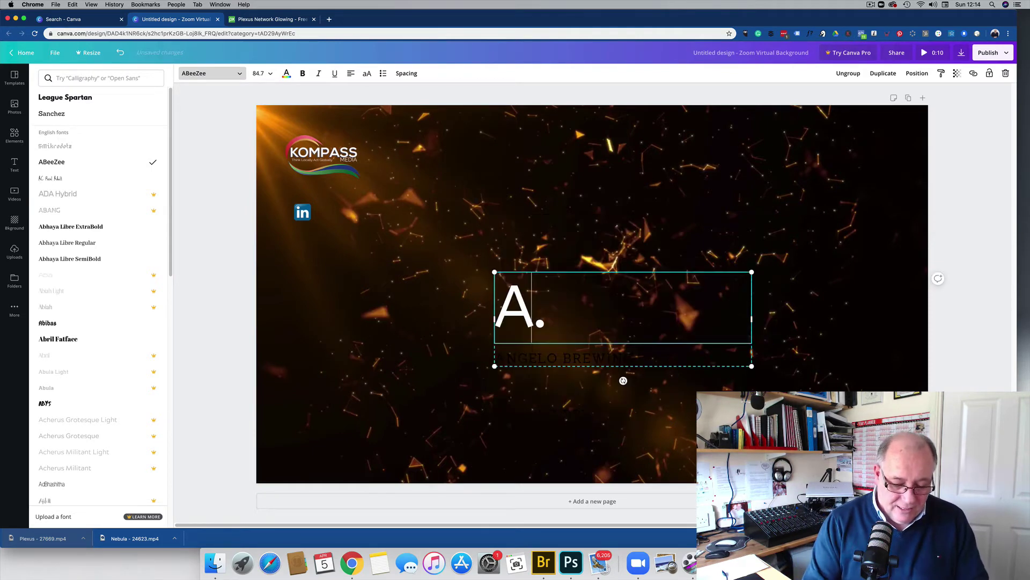
text( Hennessy)
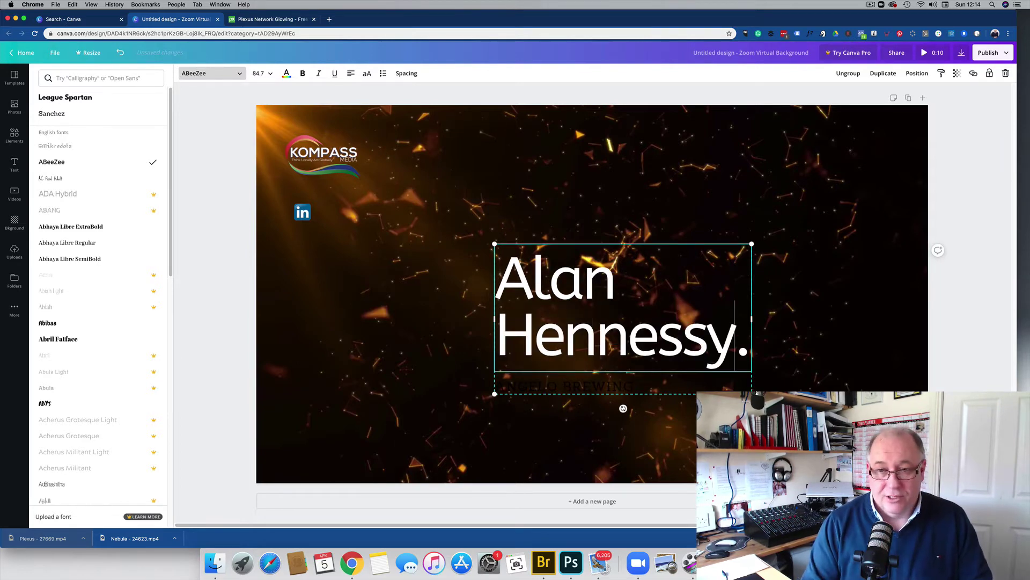
key(Return)
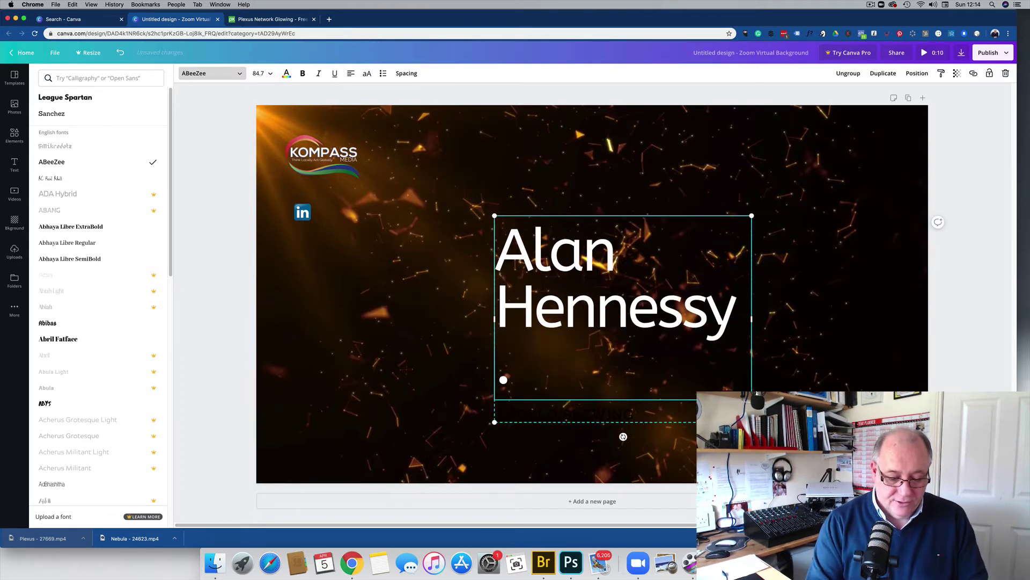
text(Kompass.)
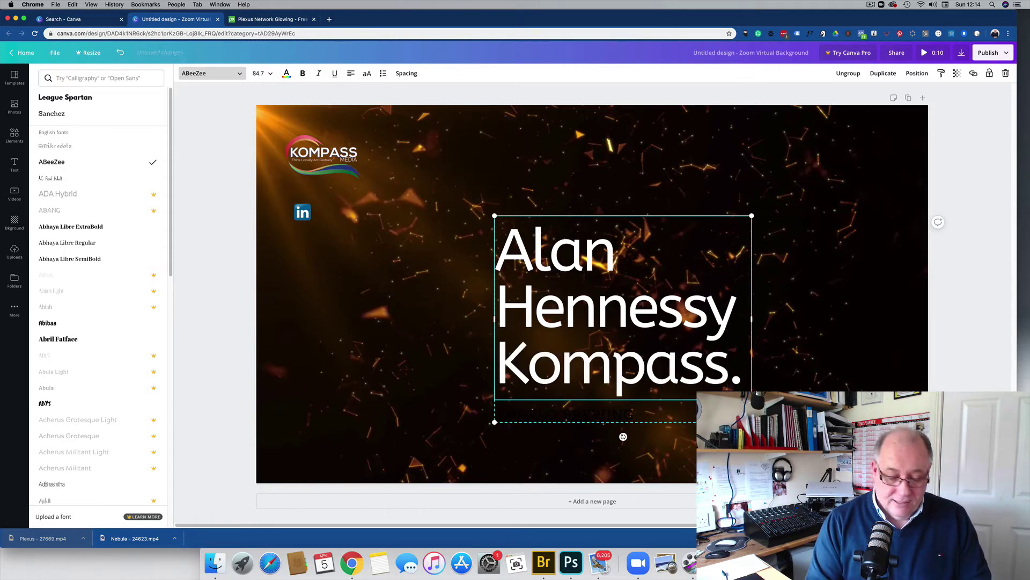
text(media)
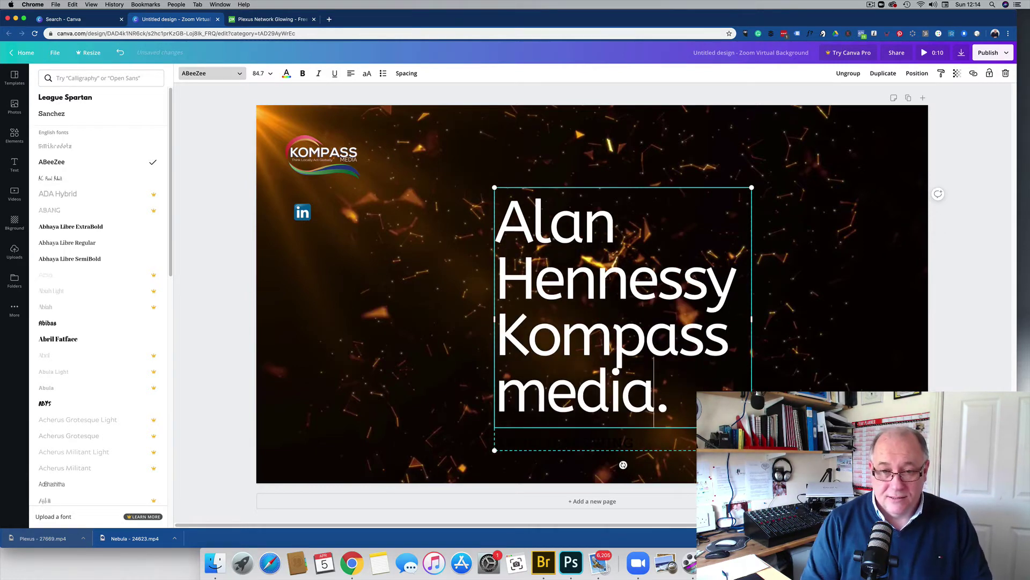
key(BackSpace)
key(BackSpace)
key(BackSpace)
key(BackSpace)
key(BackSpace)
text(Media)
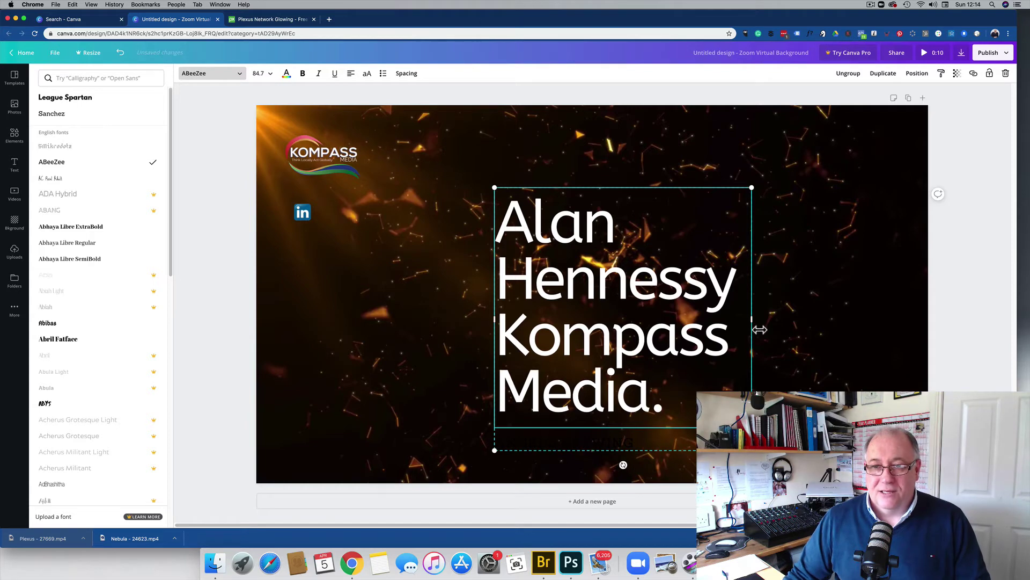
Widen the name and company text box and set its font size to 12
drag(759, 329, 859, 320)
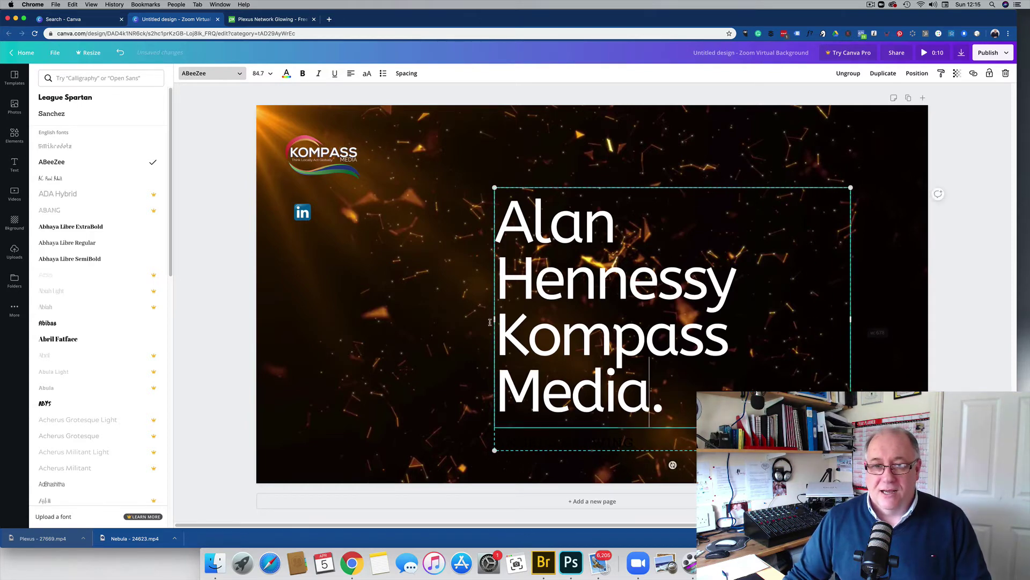
mouse_move(495, 188)
mouse_down()
mouse_move(407, 209)
mouse_move(496, 188)
mouse_up()
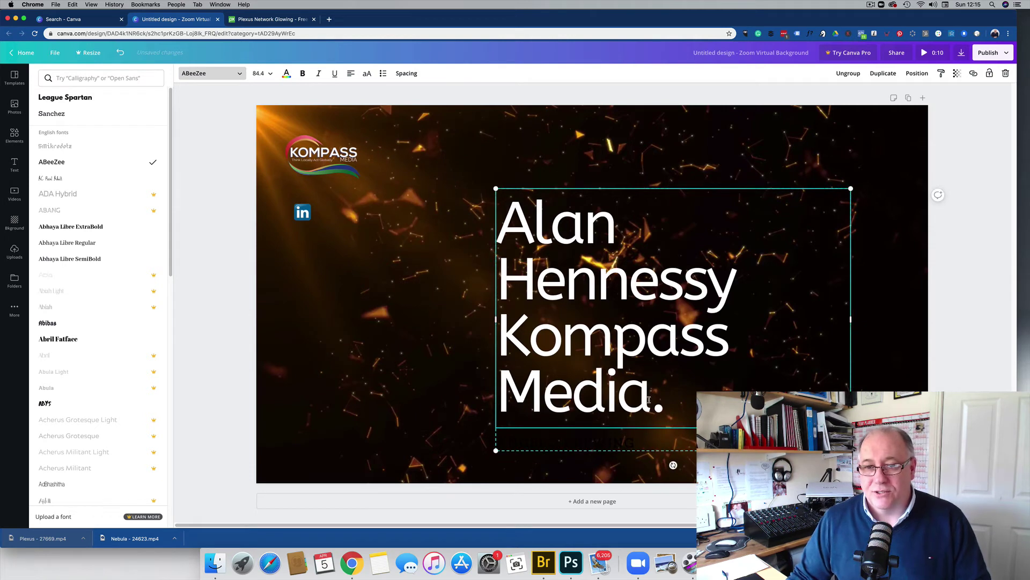
drag(674, 402, 489, 220)
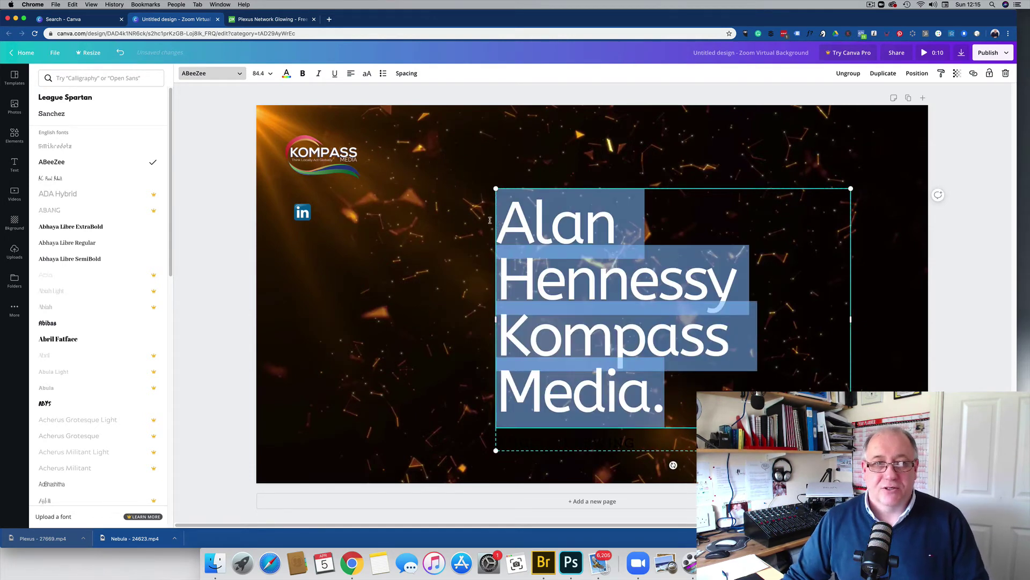
click(269, 74)
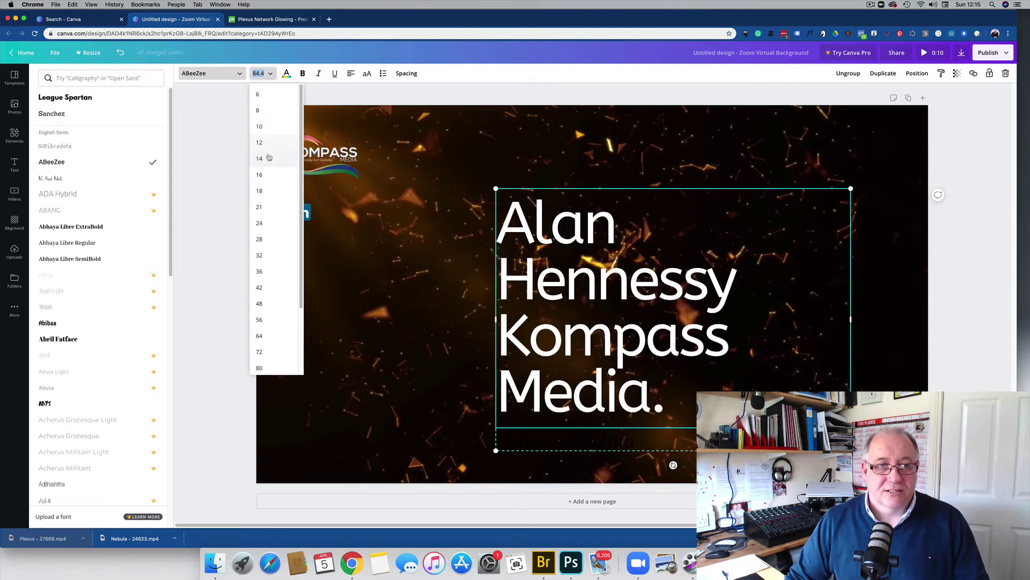
click(262, 143)
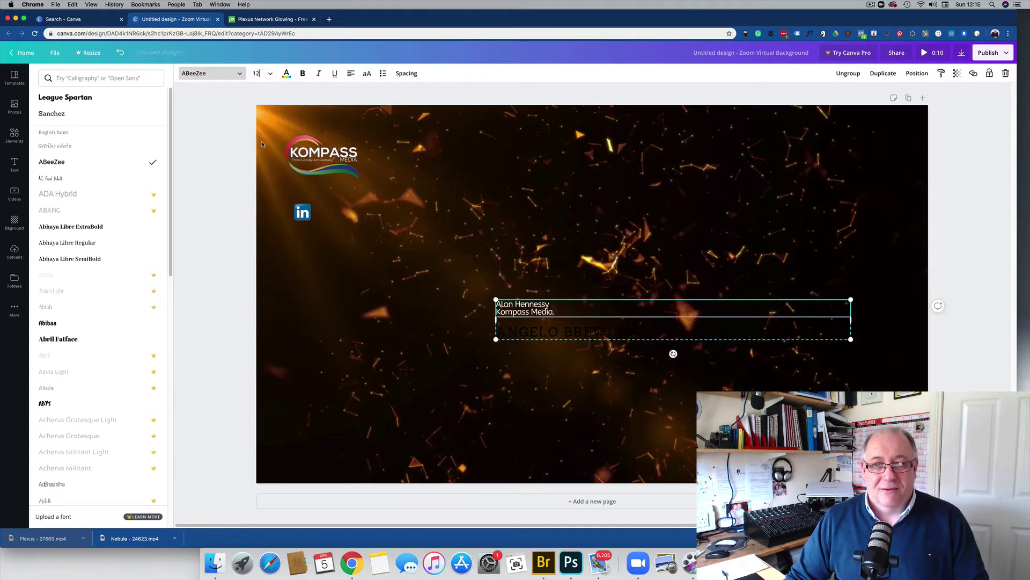
Delete the "ANGELO BREWING" subheading and move the remaining text between the Kompass Media logo and the LinkedIn icon
click(715, 338)
drag(708, 333, 646, 332)
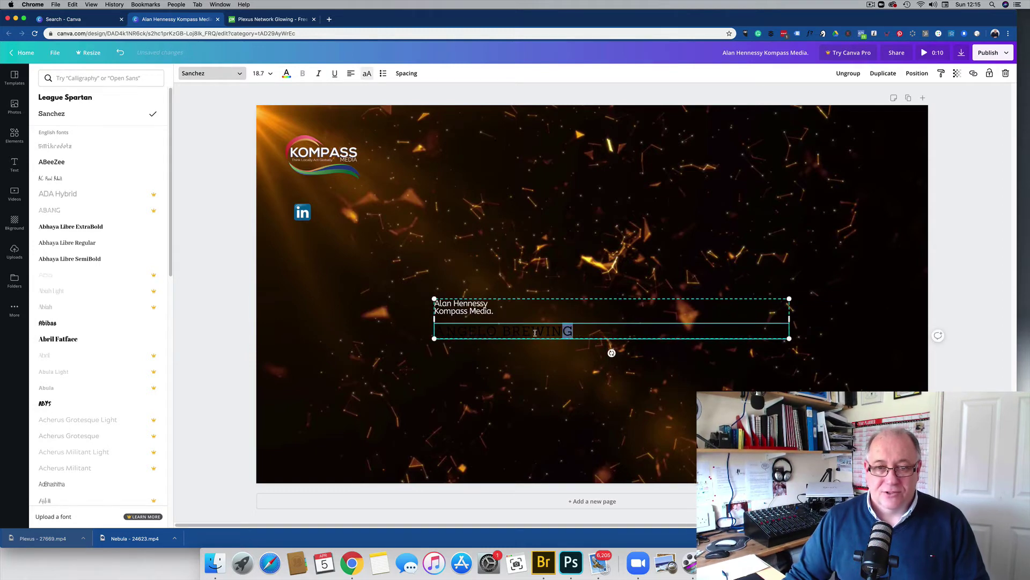
click(432, 331)
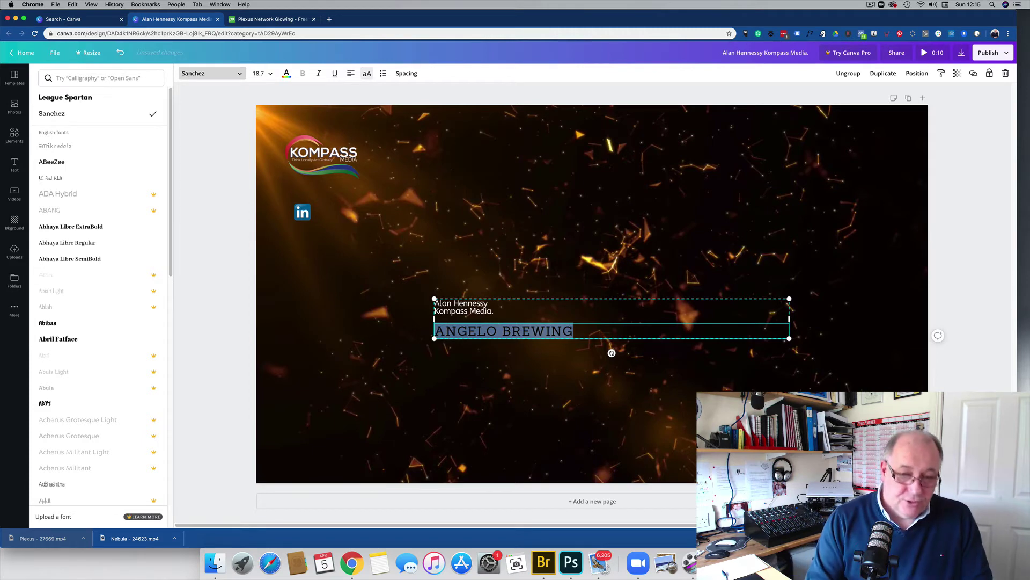
key(BackSpace)
click(499, 318)
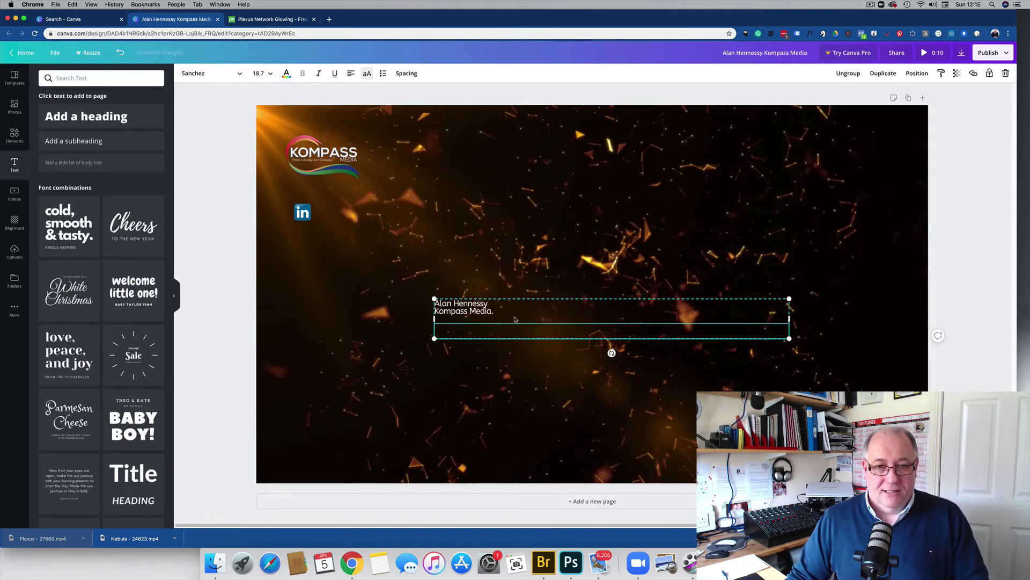
drag(467, 304, 327, 186)
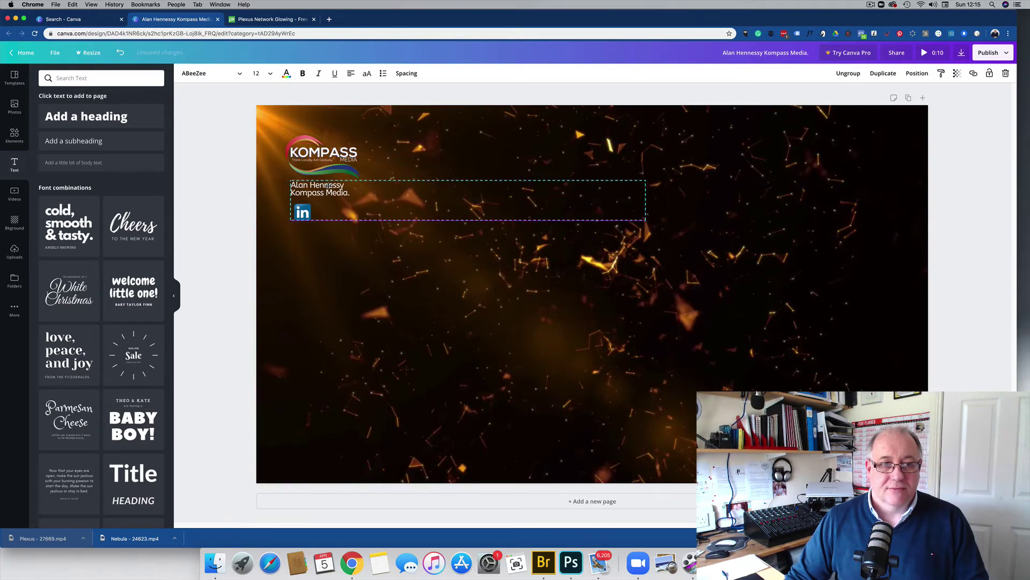
click(695, 264)
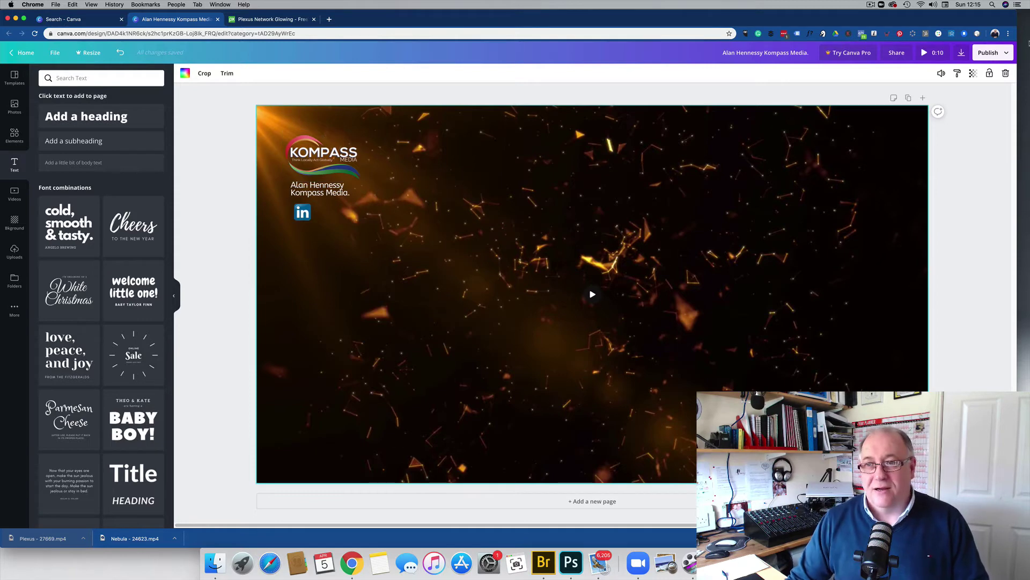
Download the finished design with the Video file type and dismiss the Canva Pro trial offer
click(1007, 54)
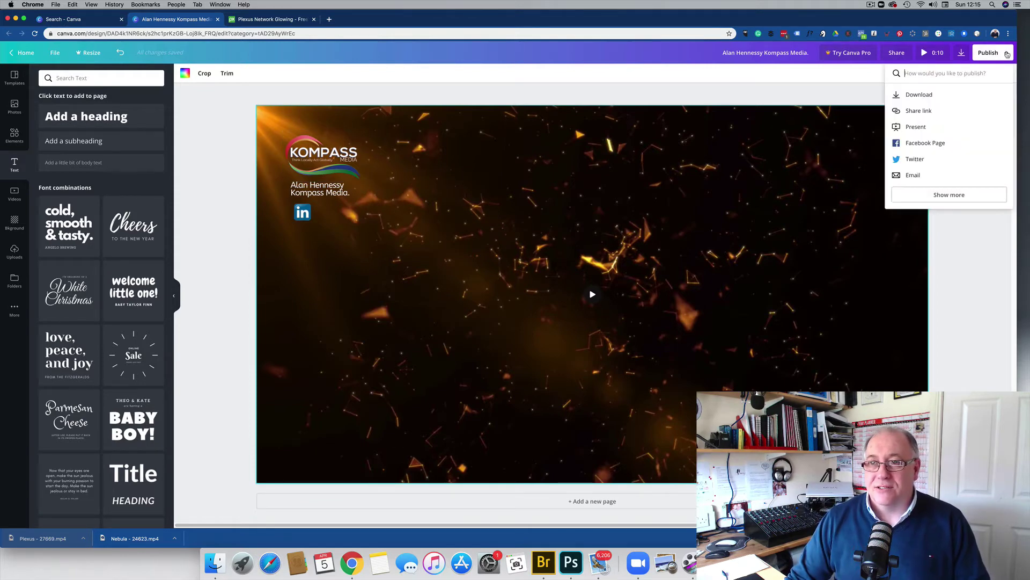
click(928, 96)
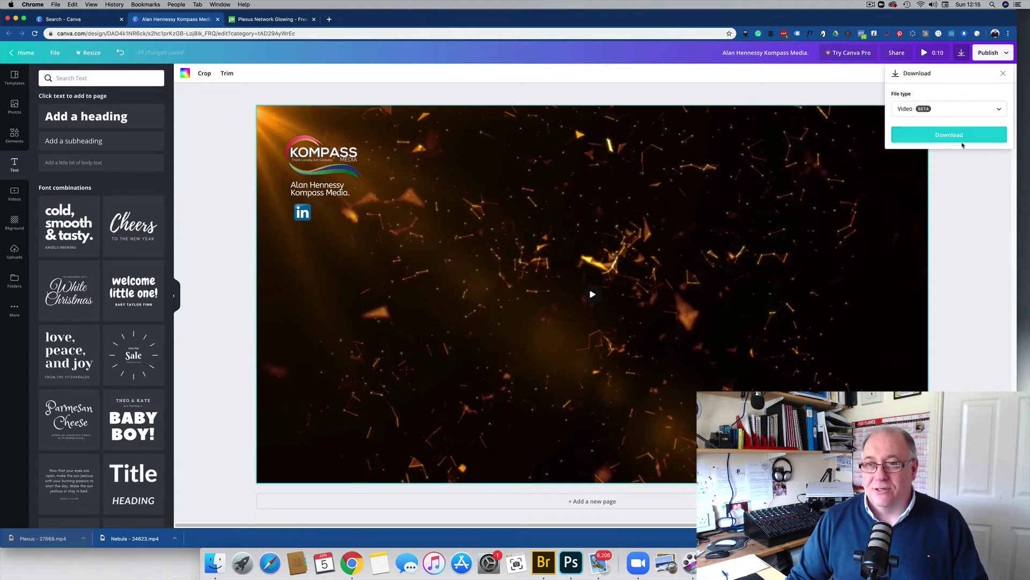
click(955, 136)
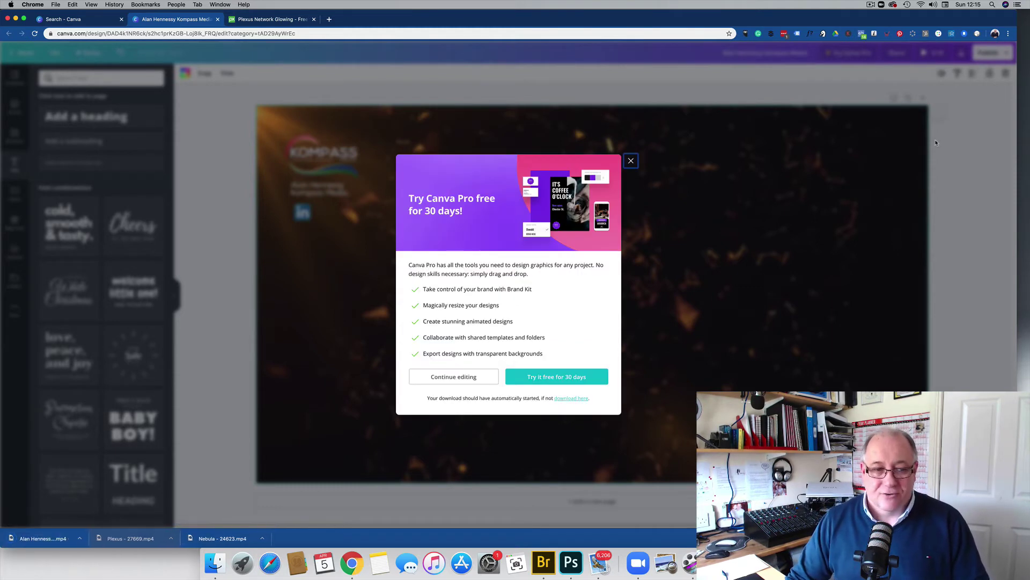
click(631, 161)
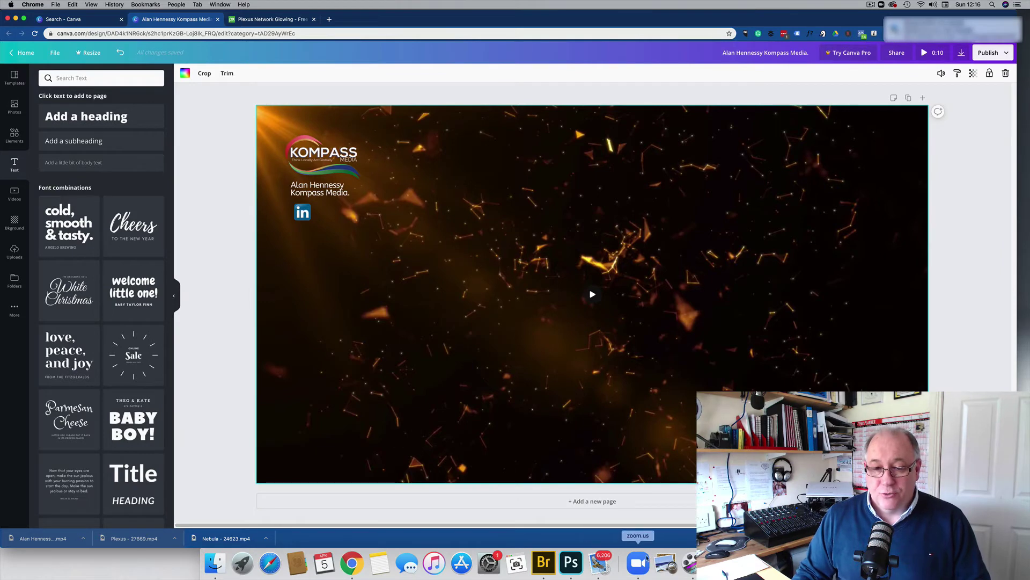
Switch to the Zoom app and open its Virtual Background settings
click(638, 563)
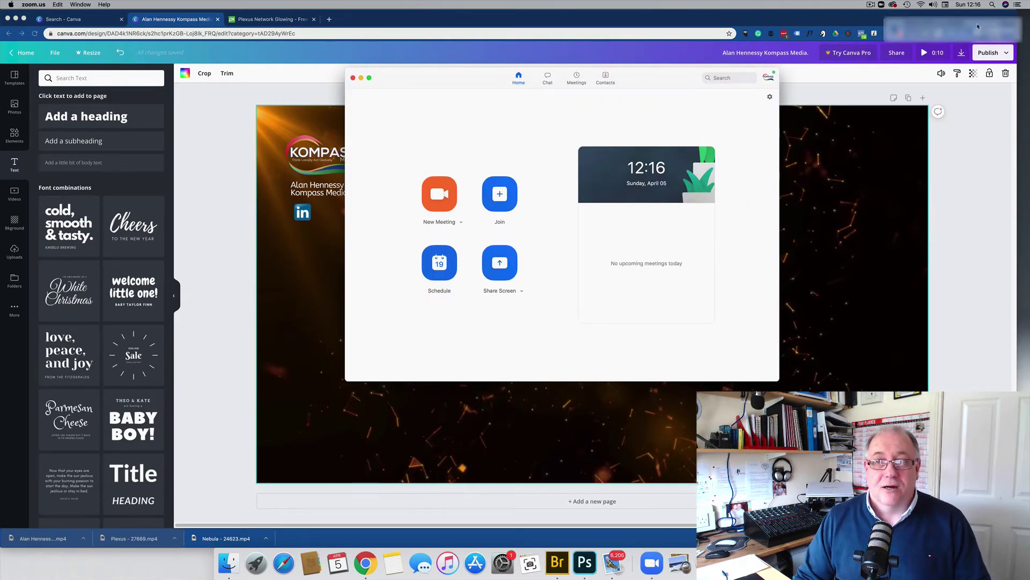
click(33, 5)
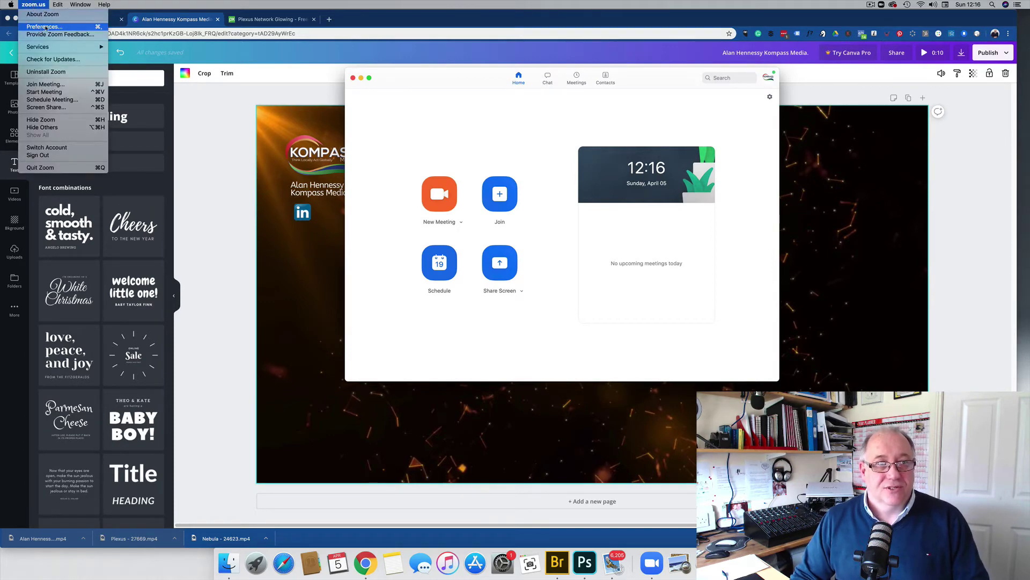
click(45, 28)
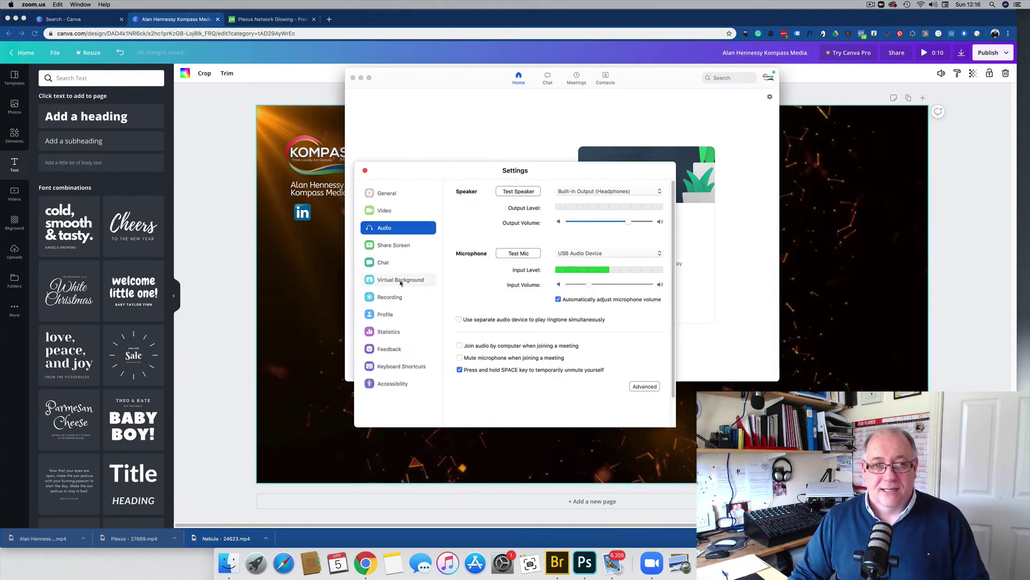
click(400, 281)
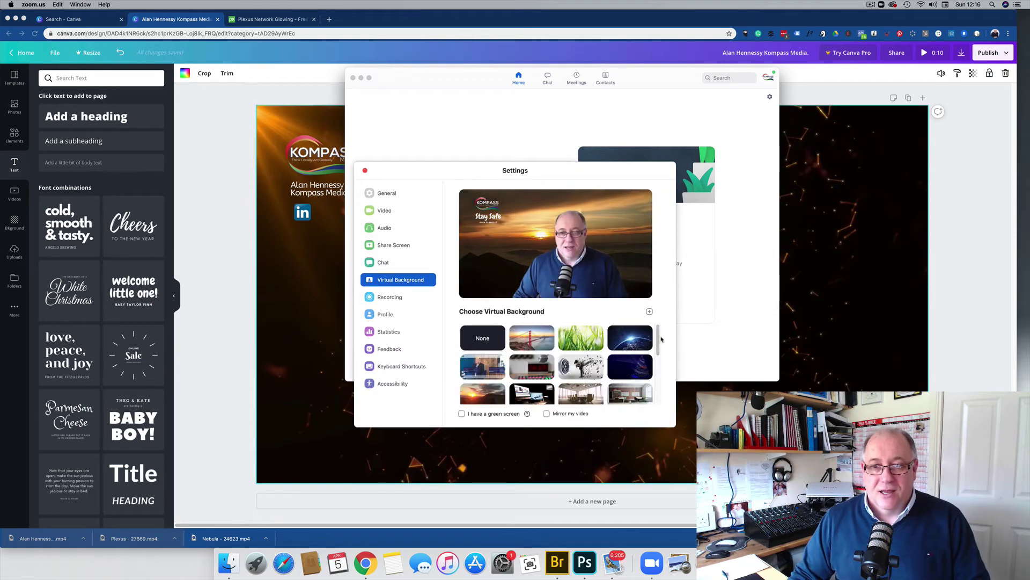
Add the downloaded Kompass Media video file from the computer as the Zoom virtual background
click(649, 311)
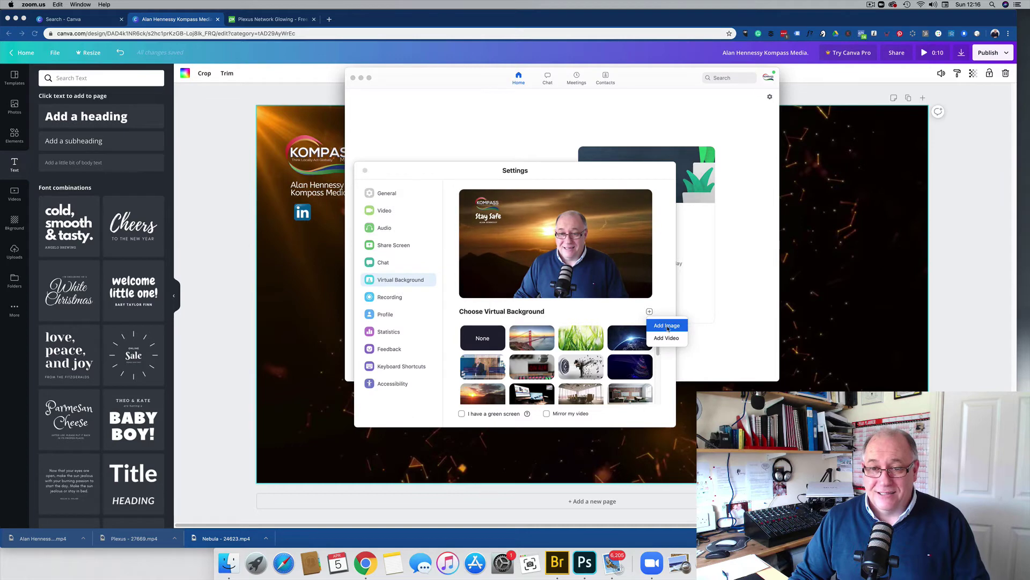
click(667, 326)
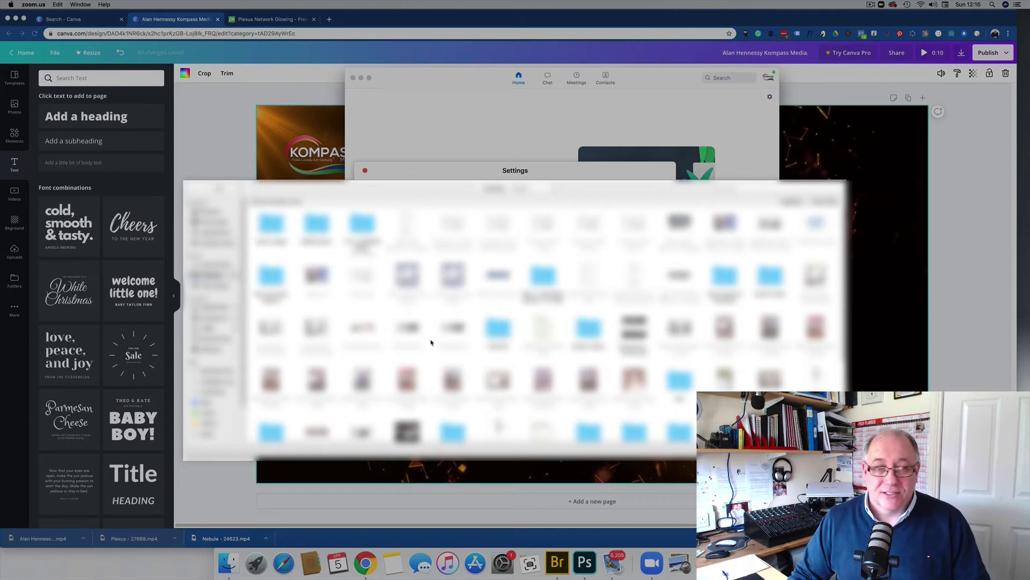
click(219, 224)
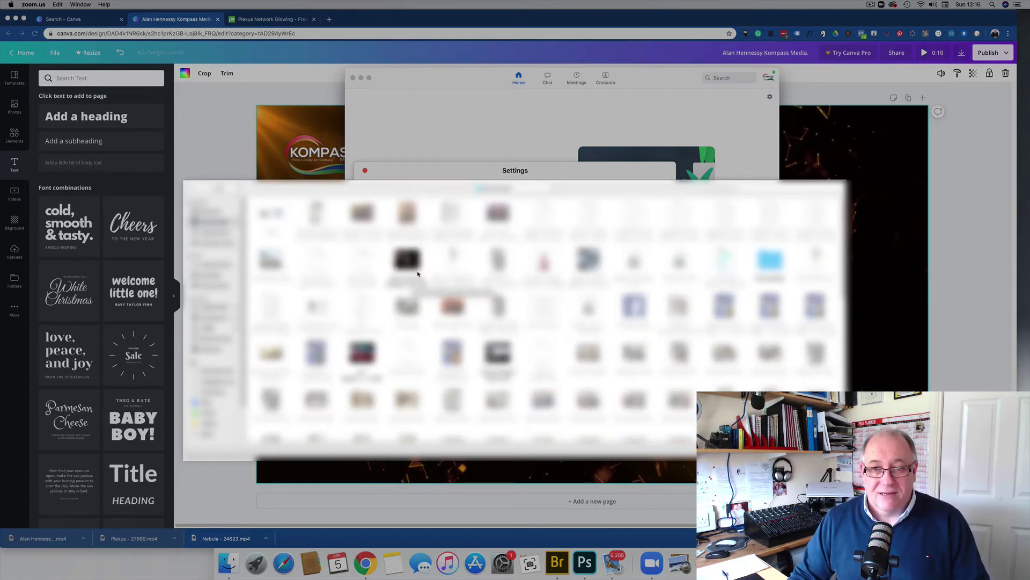
scroll(640, 341, down, 10)
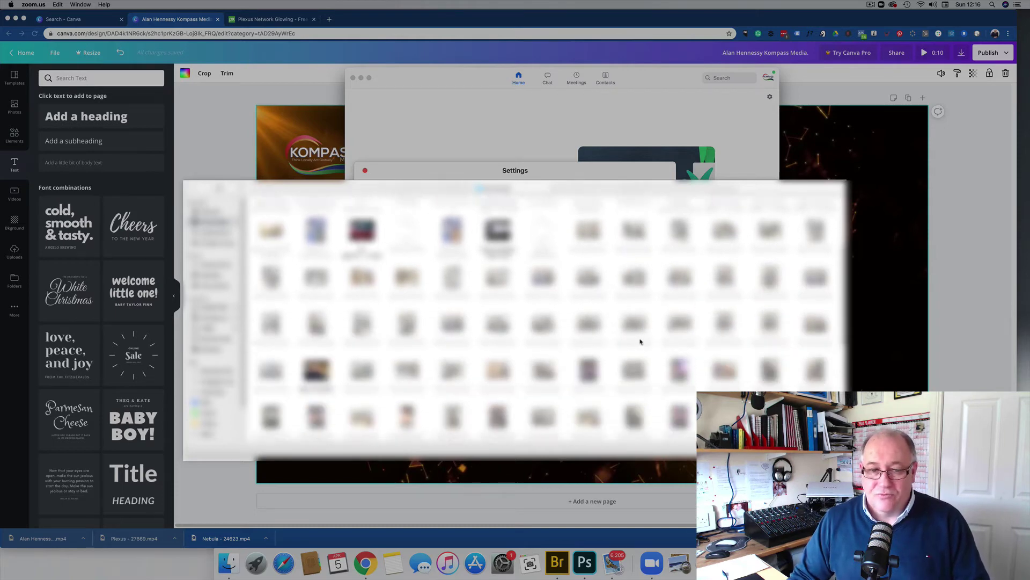
scroll(641, 341, down, 1)
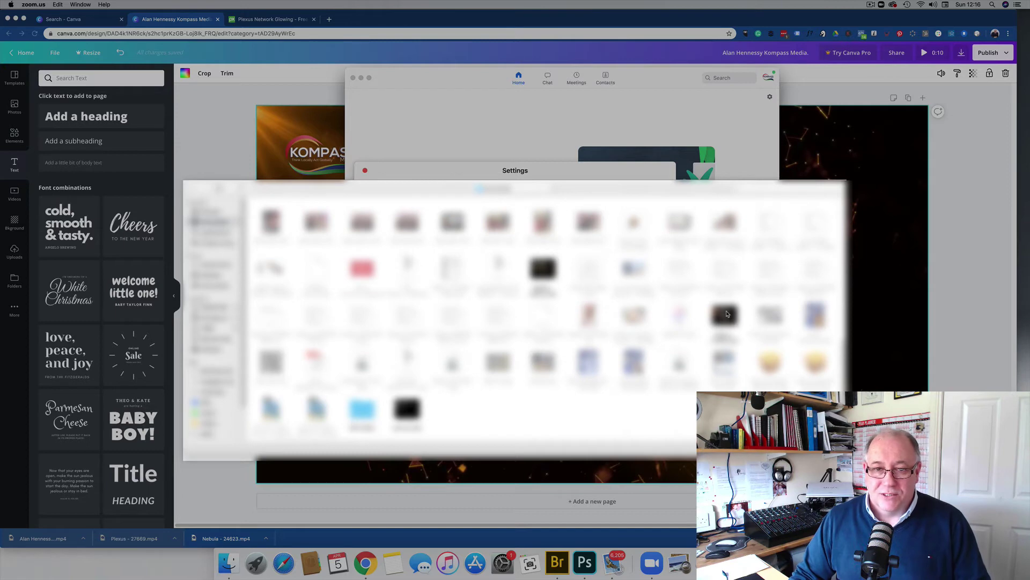
scroll(440, 322, up, 5)
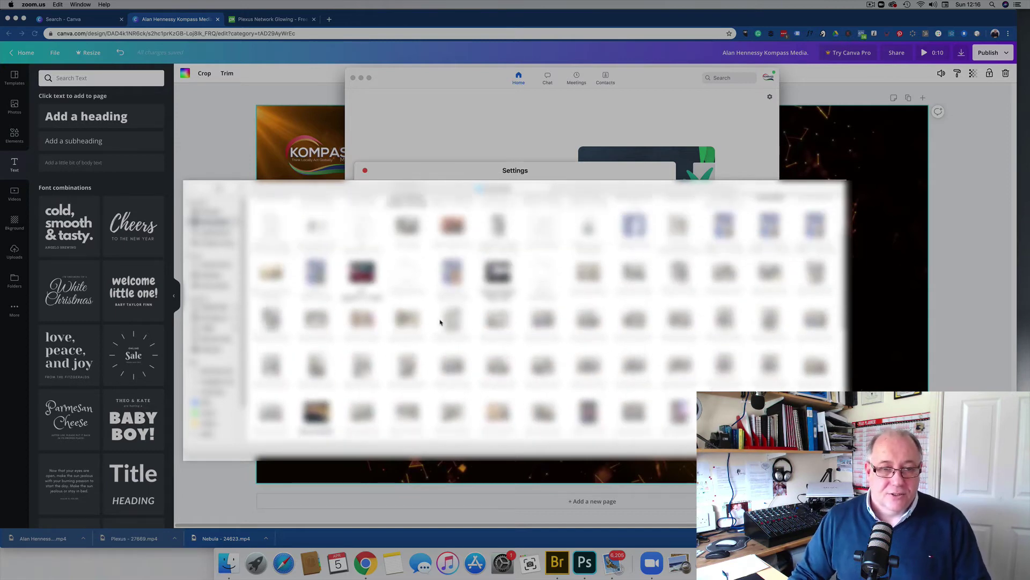
scroll(440, 322, up, 3)
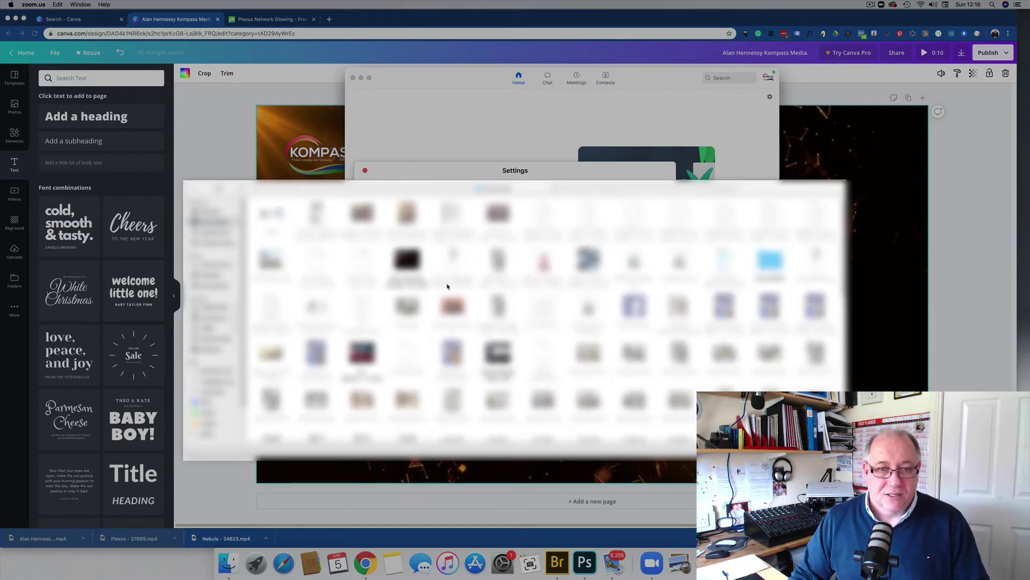
click(413, 261)
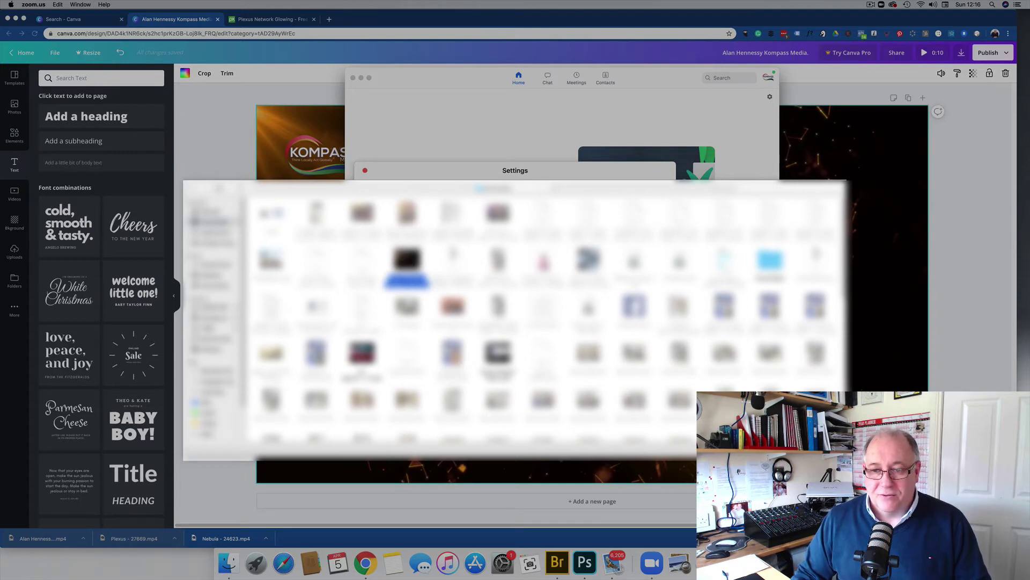
key(Return)
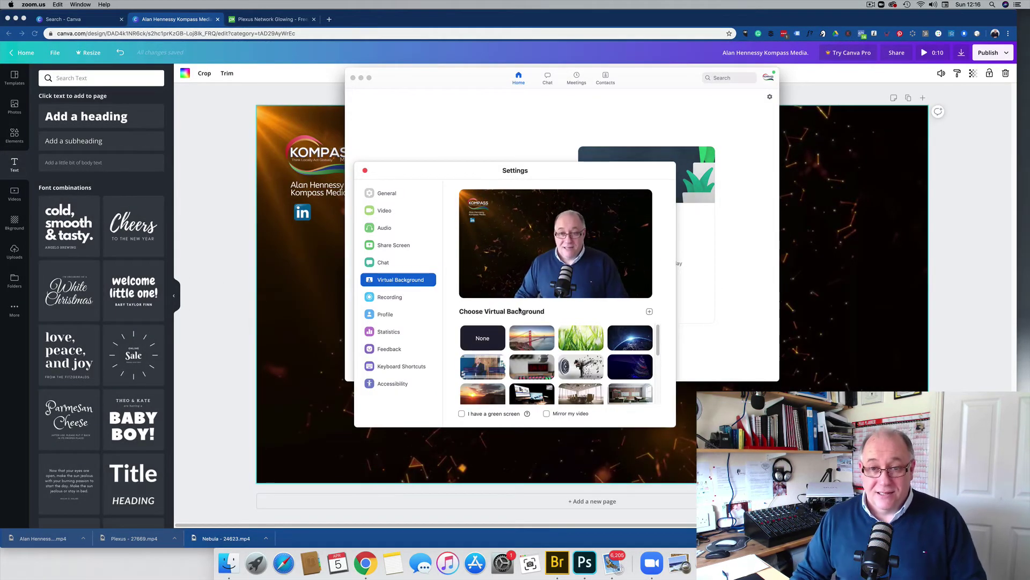
Close the Zoom settings and start a new meeting with the custom background
click(449, 133)
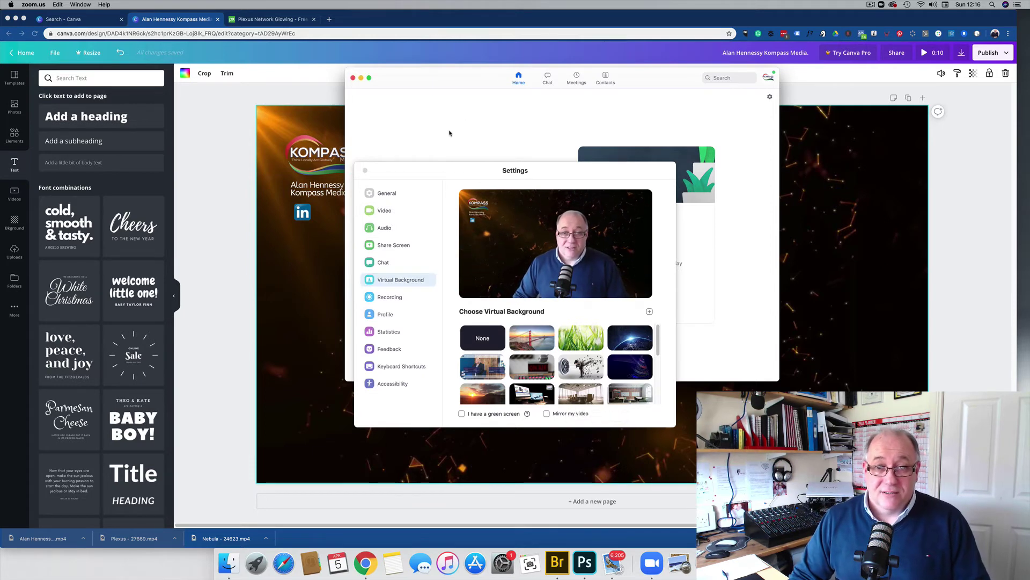
click(365, 171)
click(445, 205)
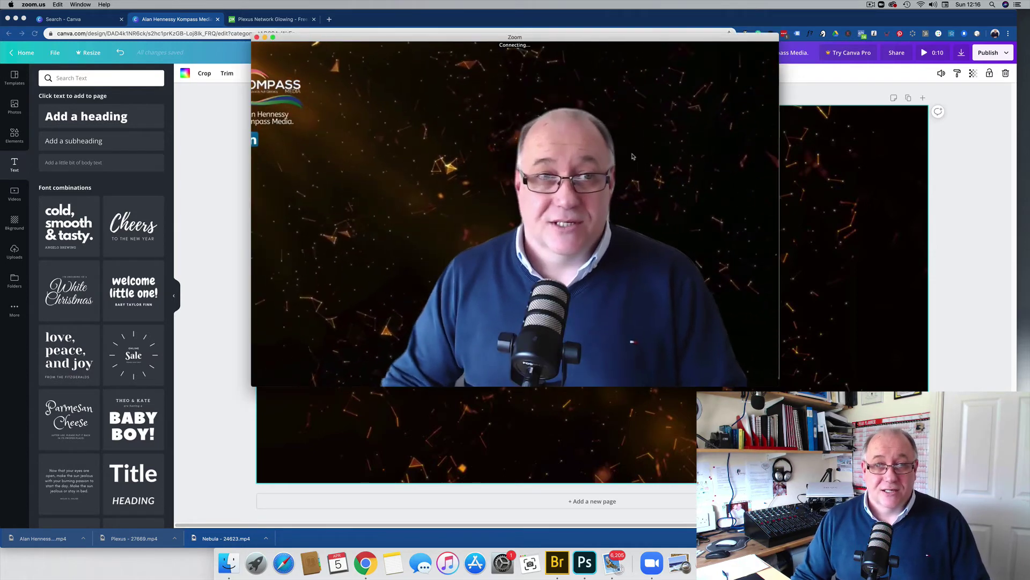
Minimize the browser window behind the meeting and enlarge the Zoom meeting window so the full virtual background is shown
click(15, 19)
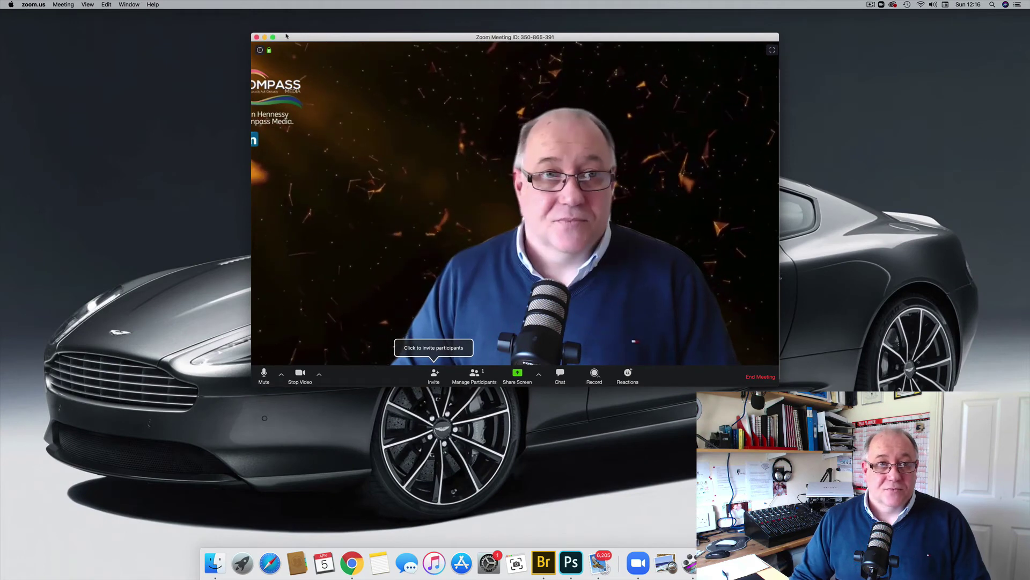
click(228, 32)
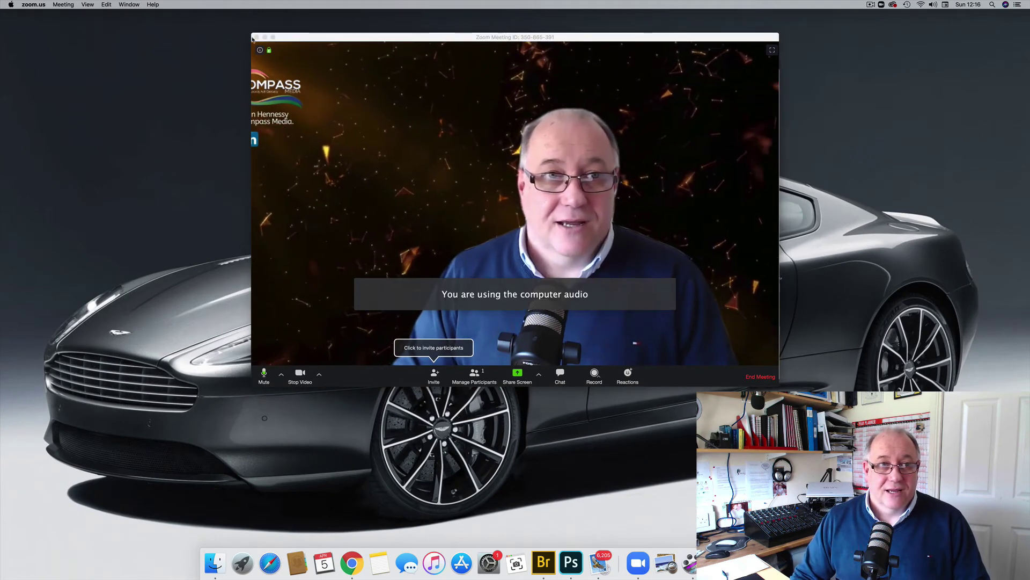
drag(251, 36, 101, 13)
drag(779, 385, 986, 526)
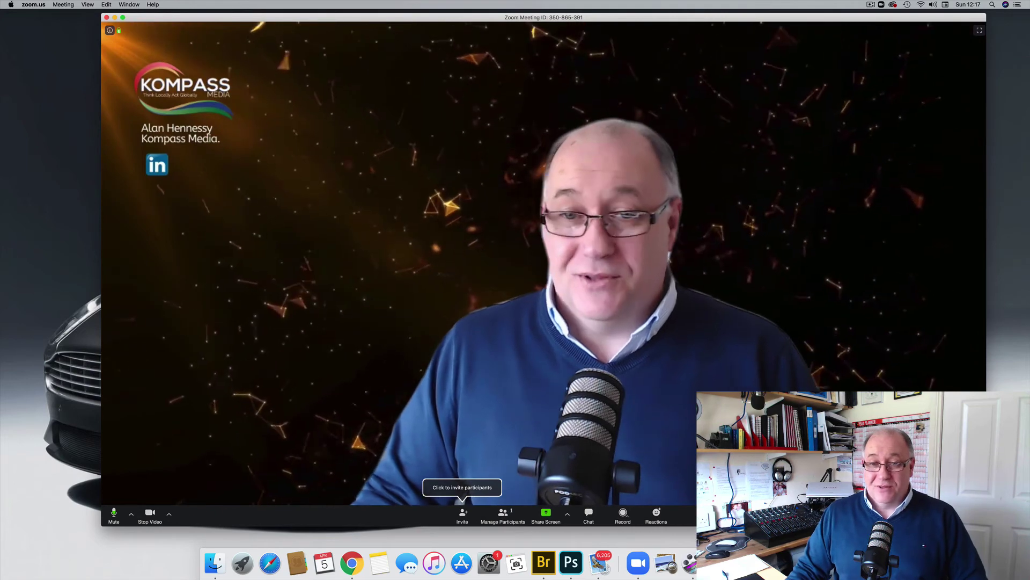
End the Zoom meeting for all participants and minimize the Zoom home window
key(super+w)
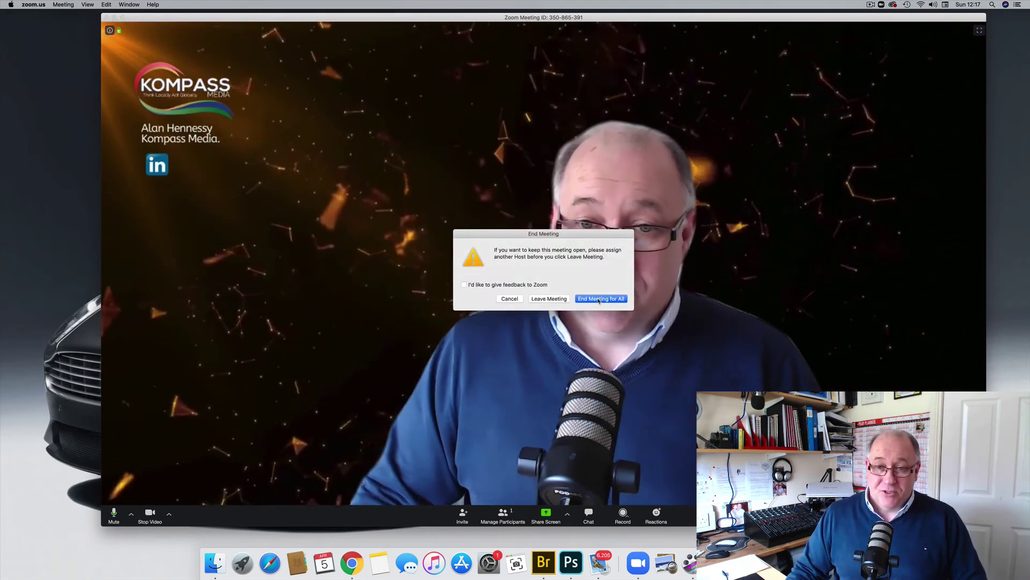
click(626, 298)
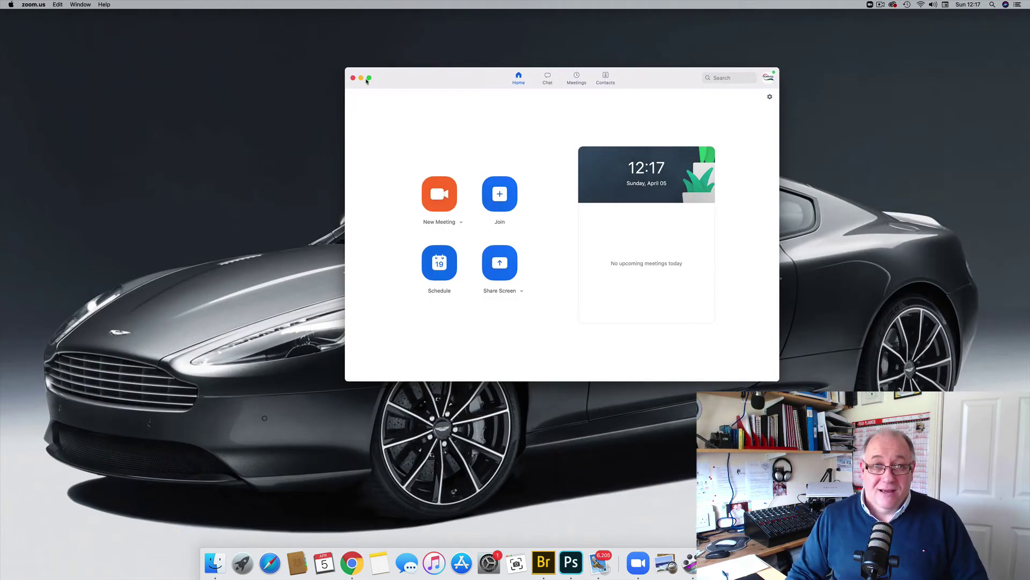
click(360, 79)
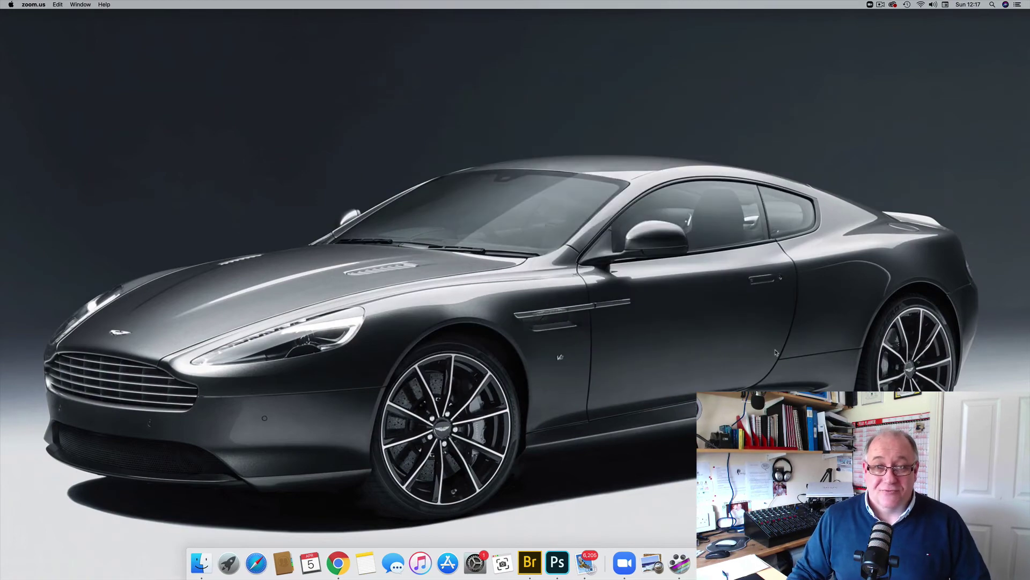